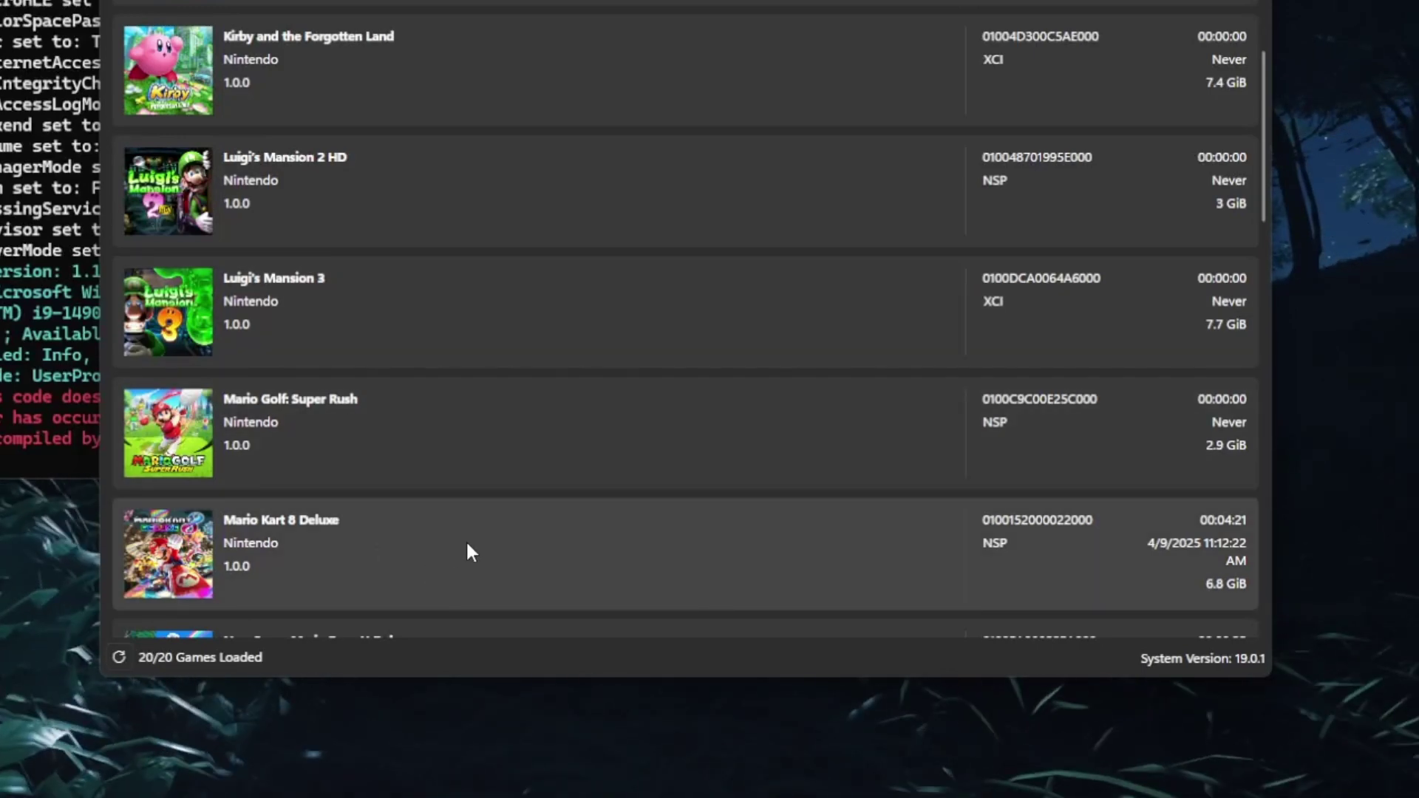
- Launch Ryujinx from its extracted folder and purge the shader cache of Mario Kart 8 Deluxe, confirming the deletion
scroll(469, 543, down, 1)
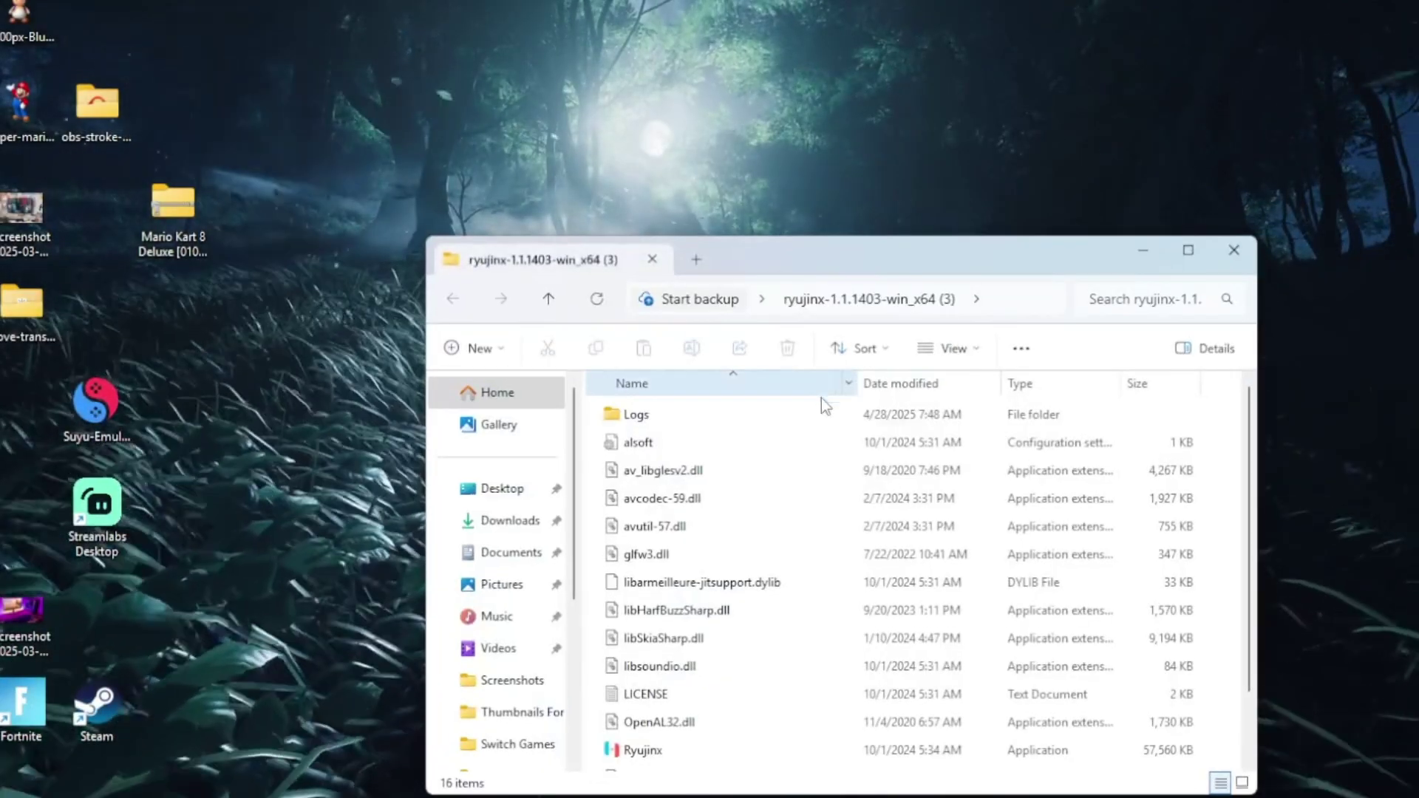
double_click(745, 750)
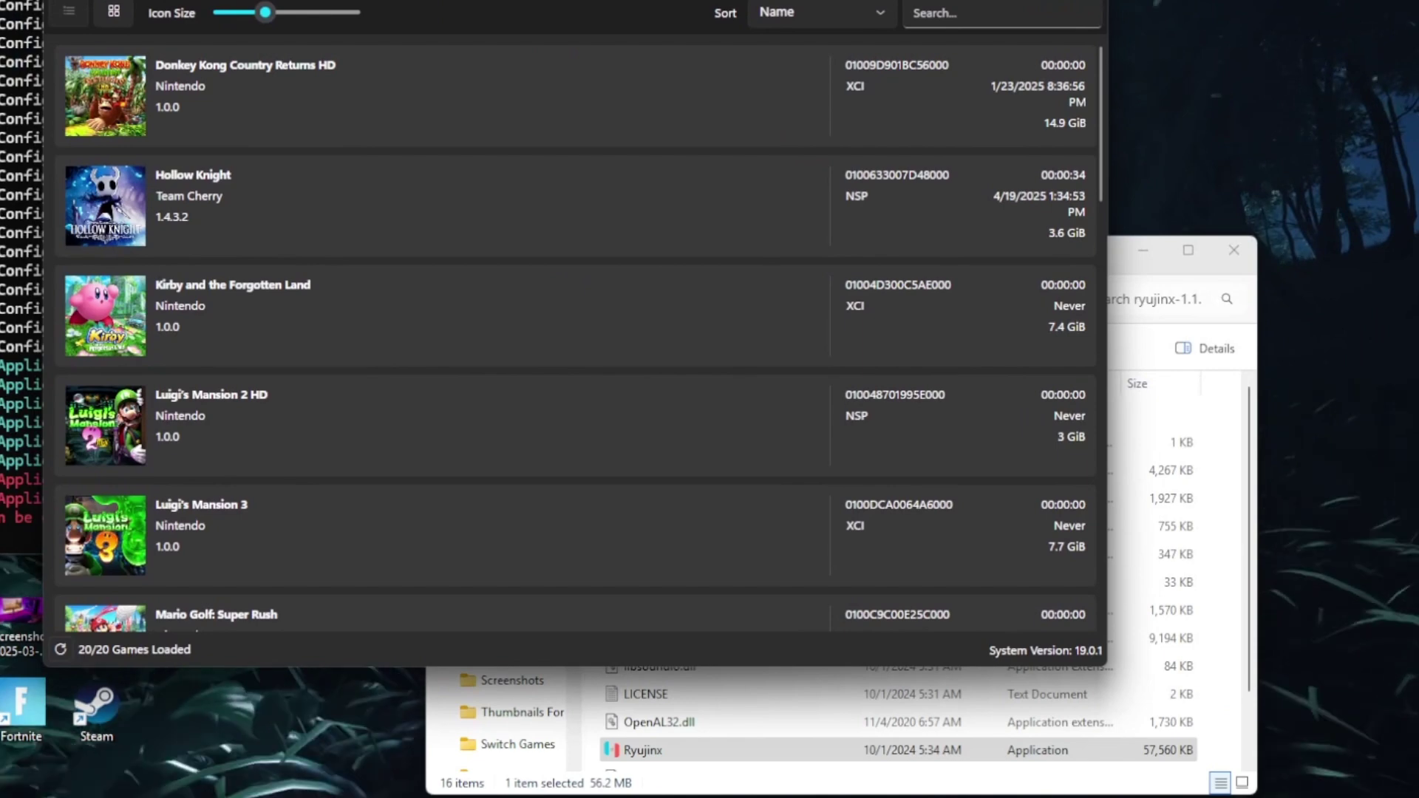
scroll(525, 299, down, 5)
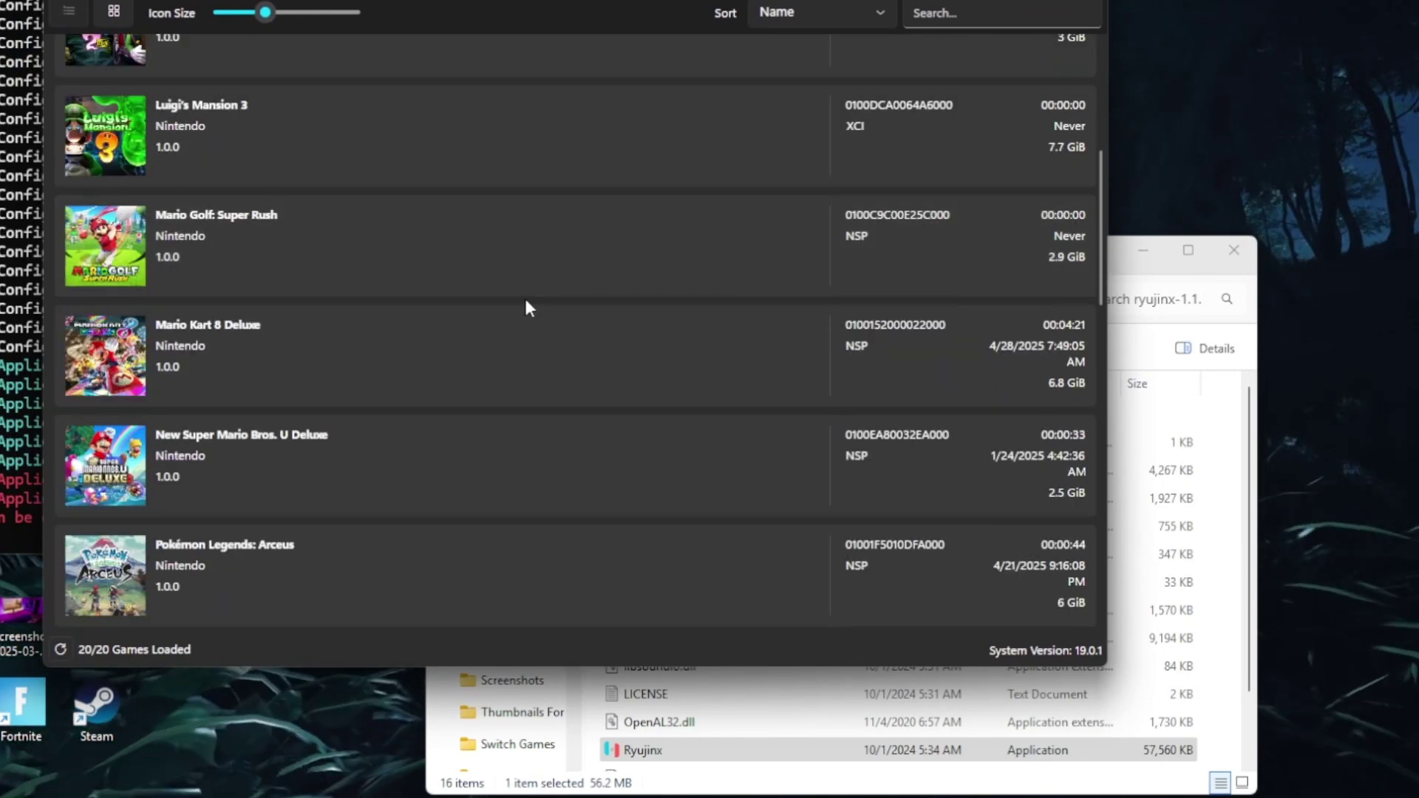
right_click(499, 362)
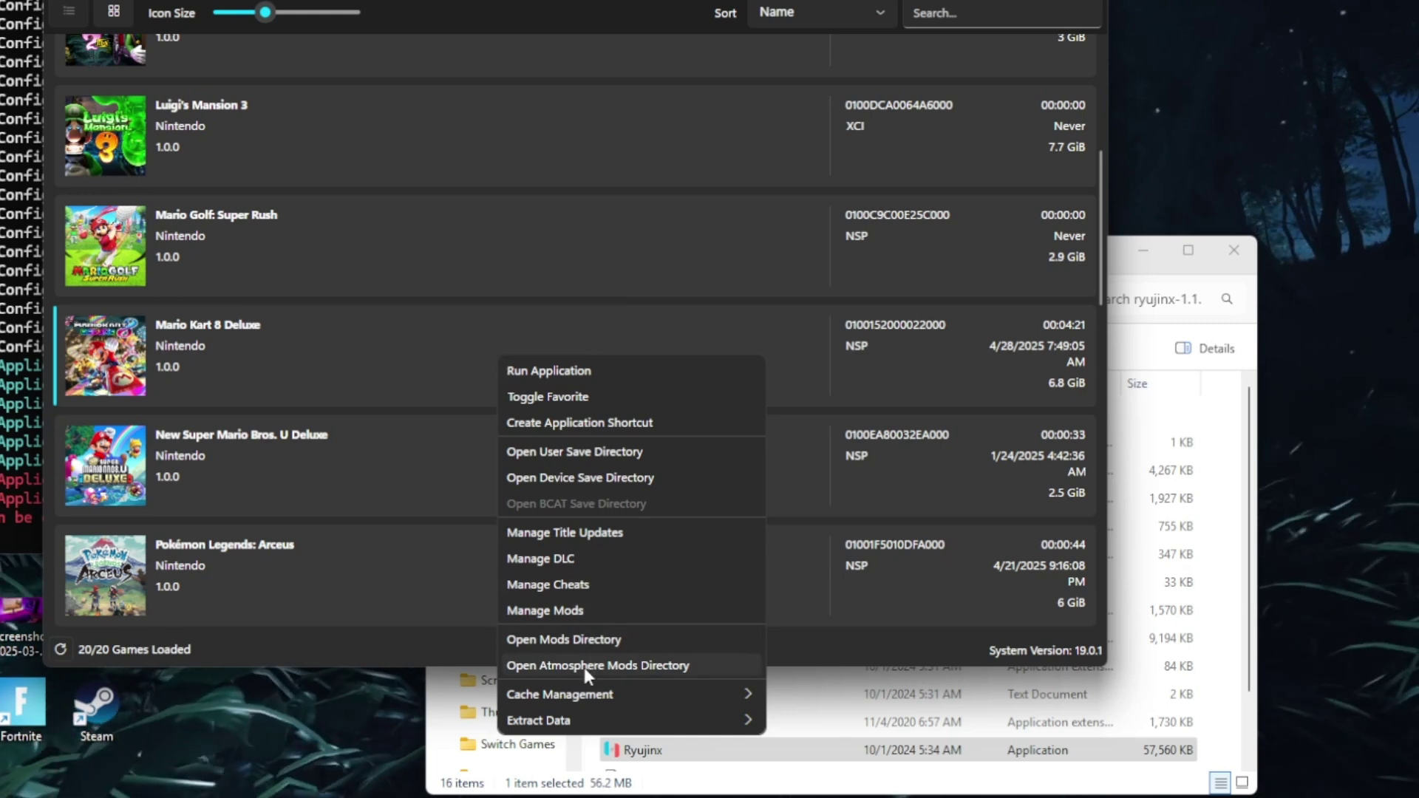
mouse_move(579, 691)
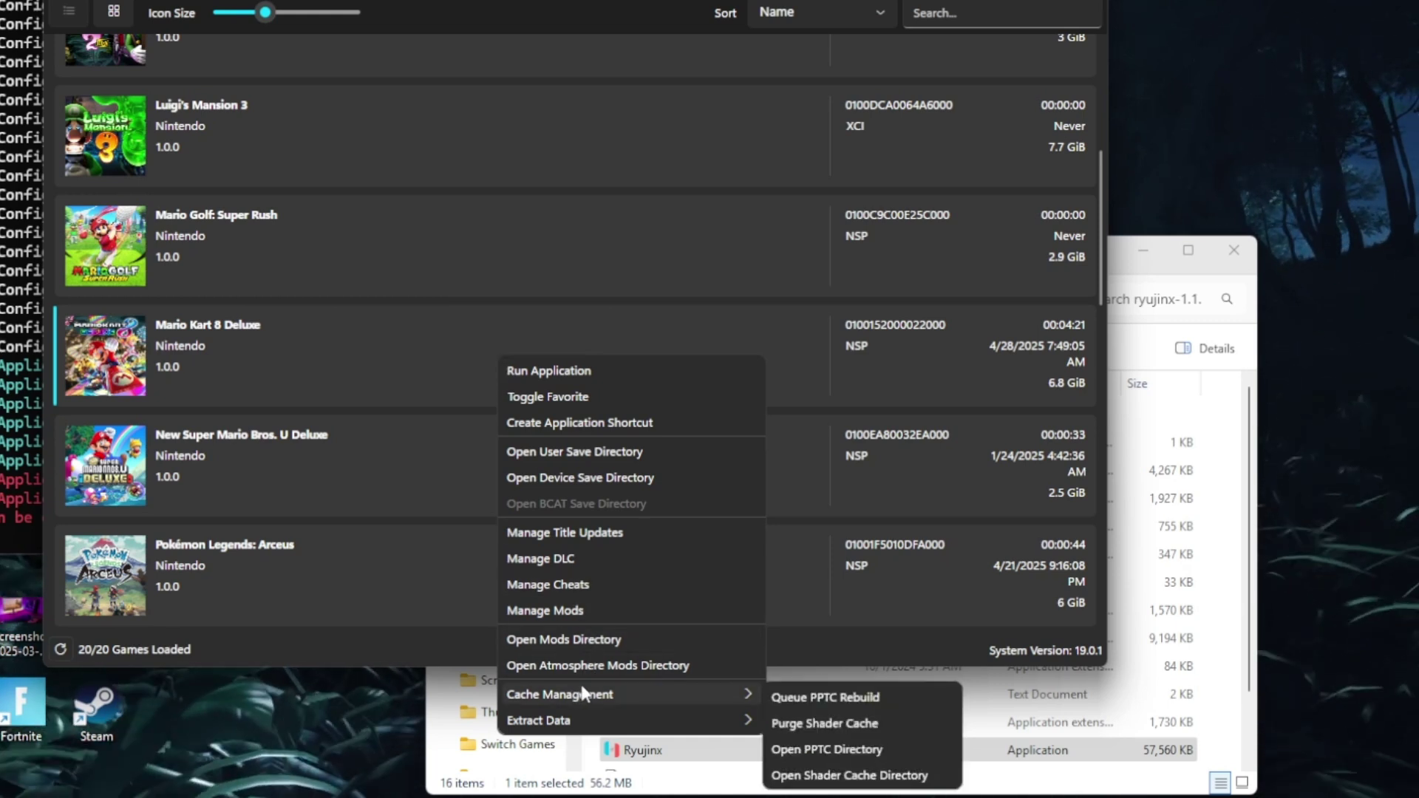
click(845, 723)
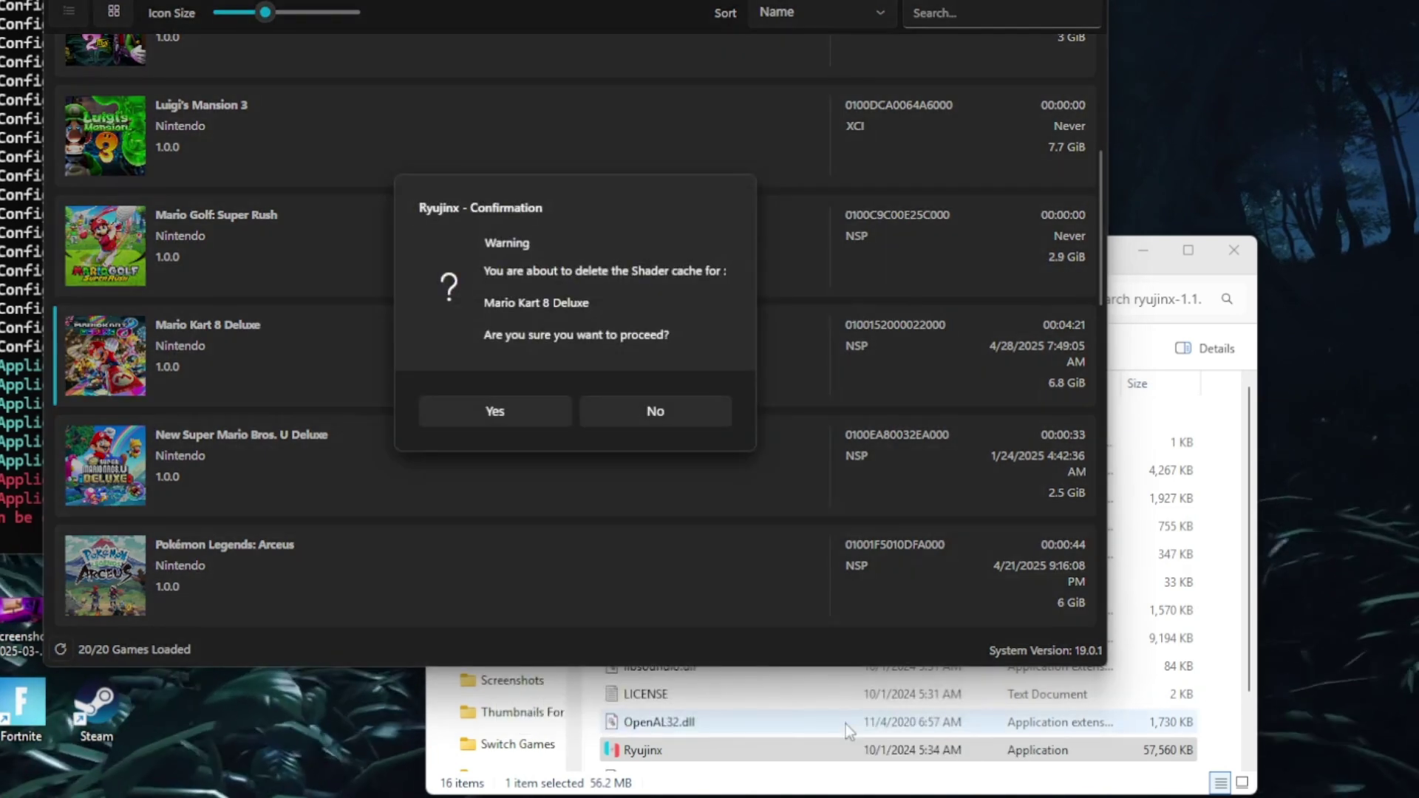
click(534, 411)
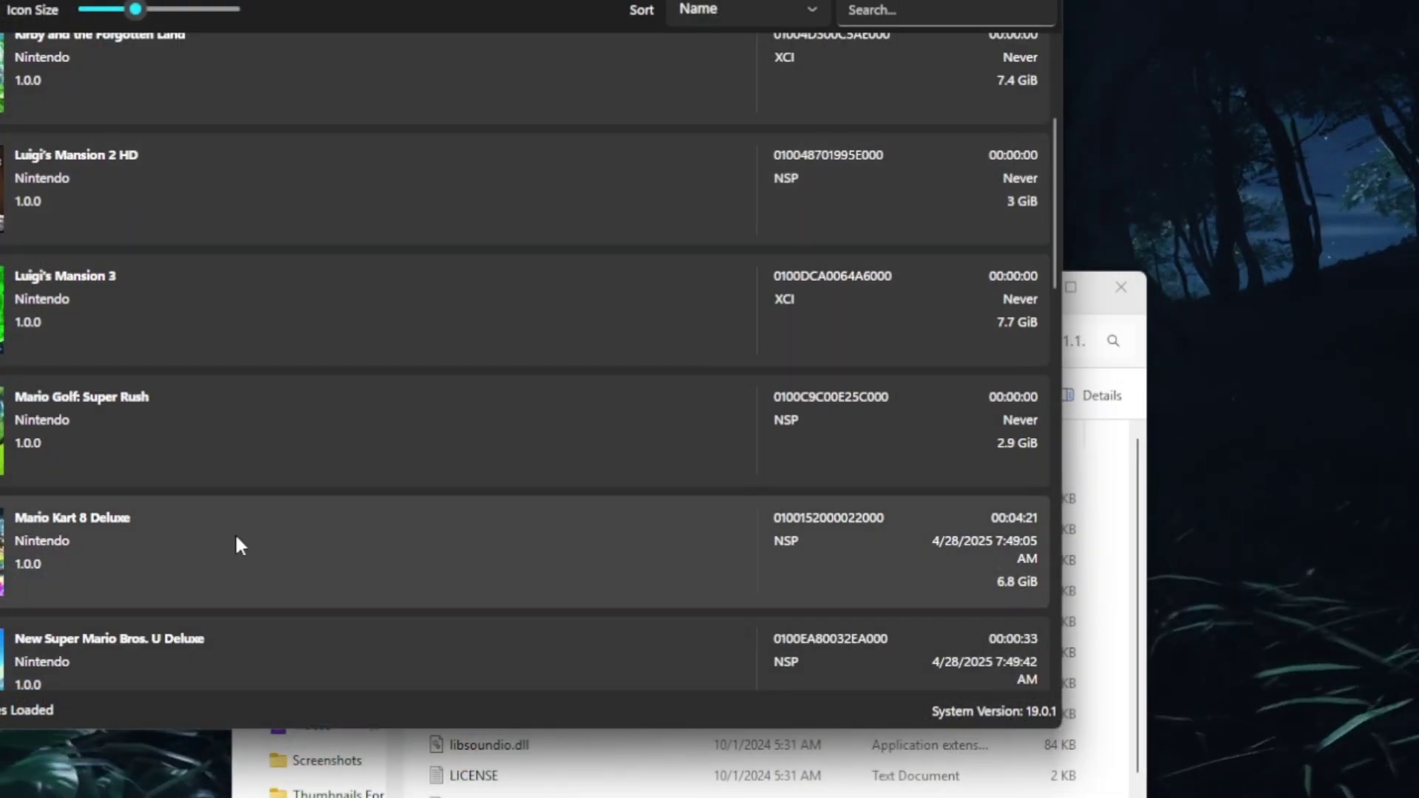
- Open the PPTC directory of Mario Kart 8 Deluxe
right_click(236, 535)
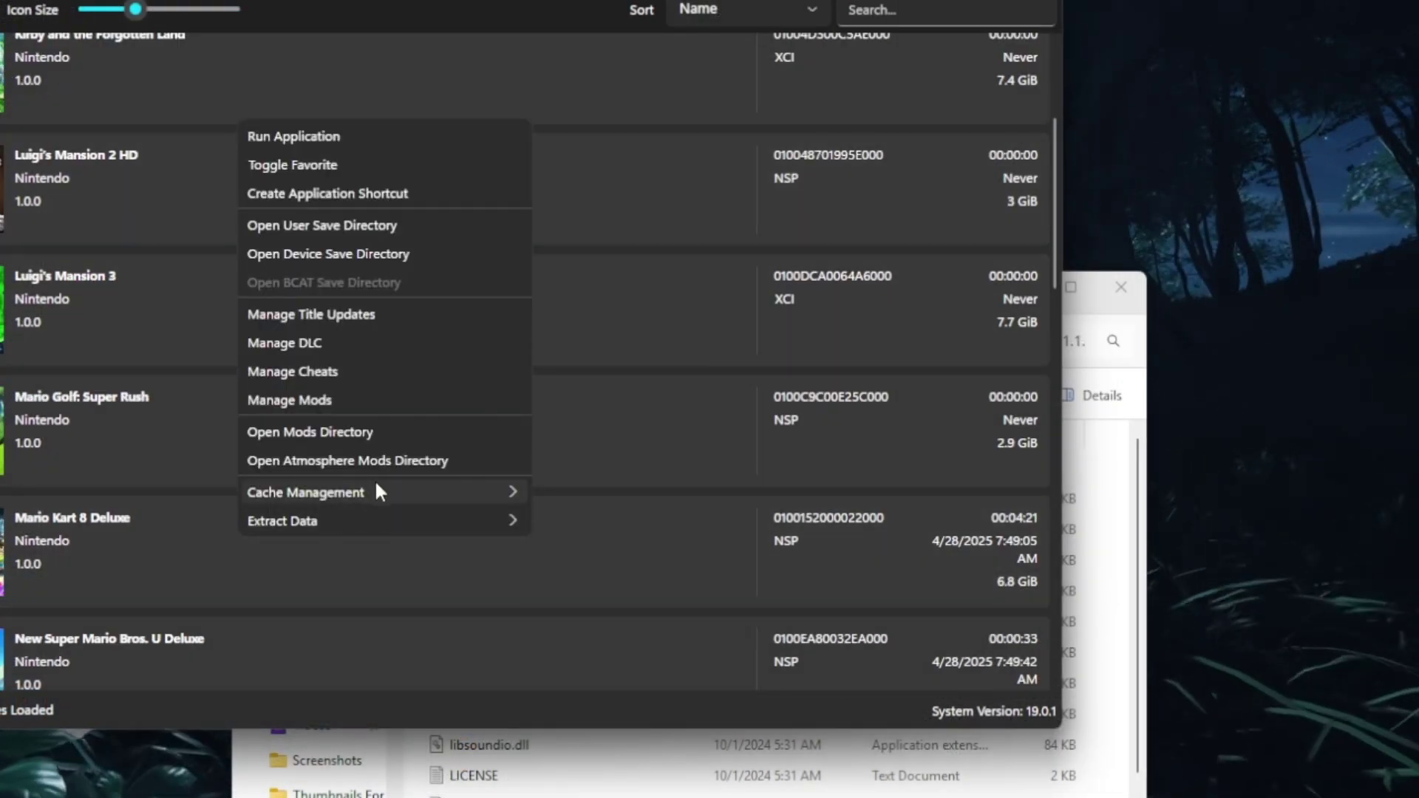
mouse_move(393, 489)
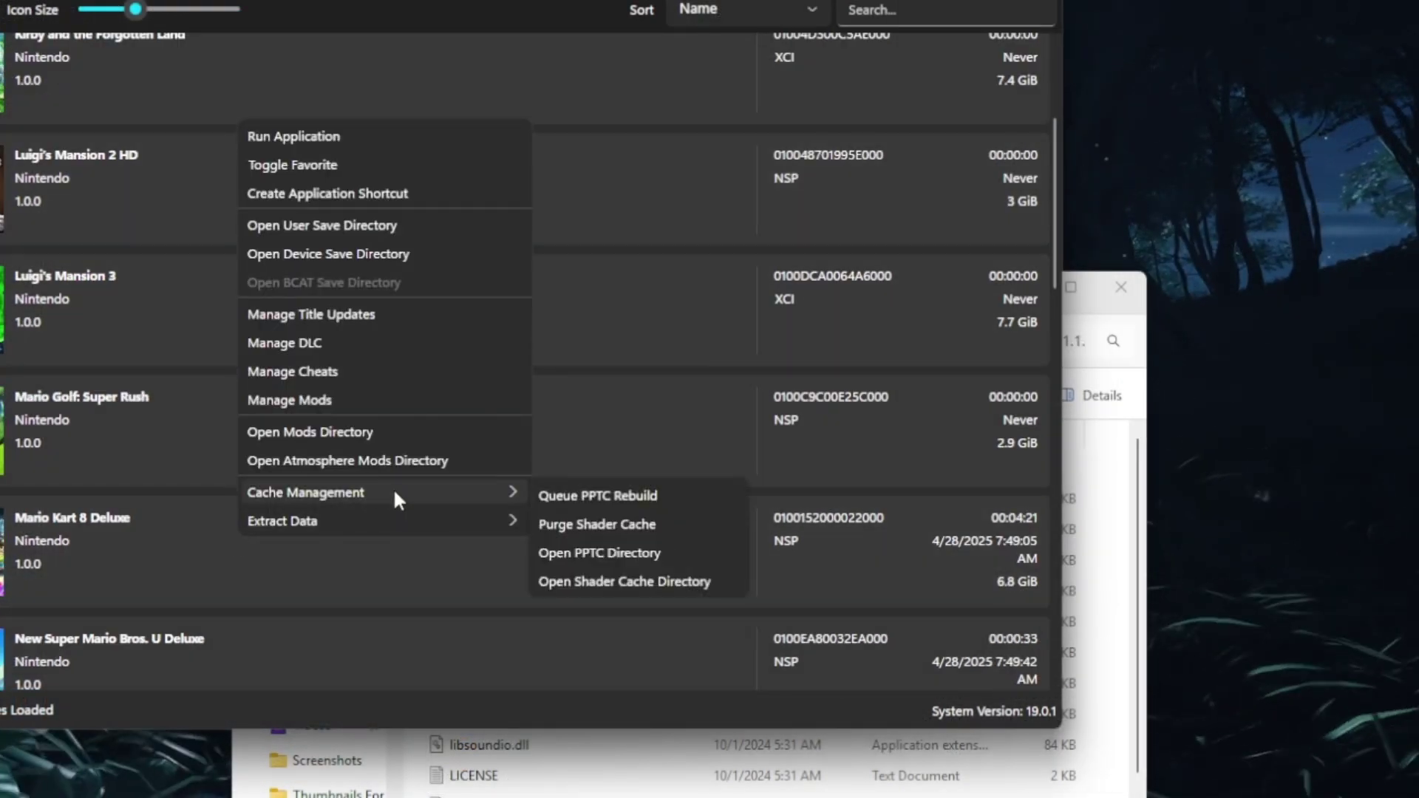
click(649, 556)
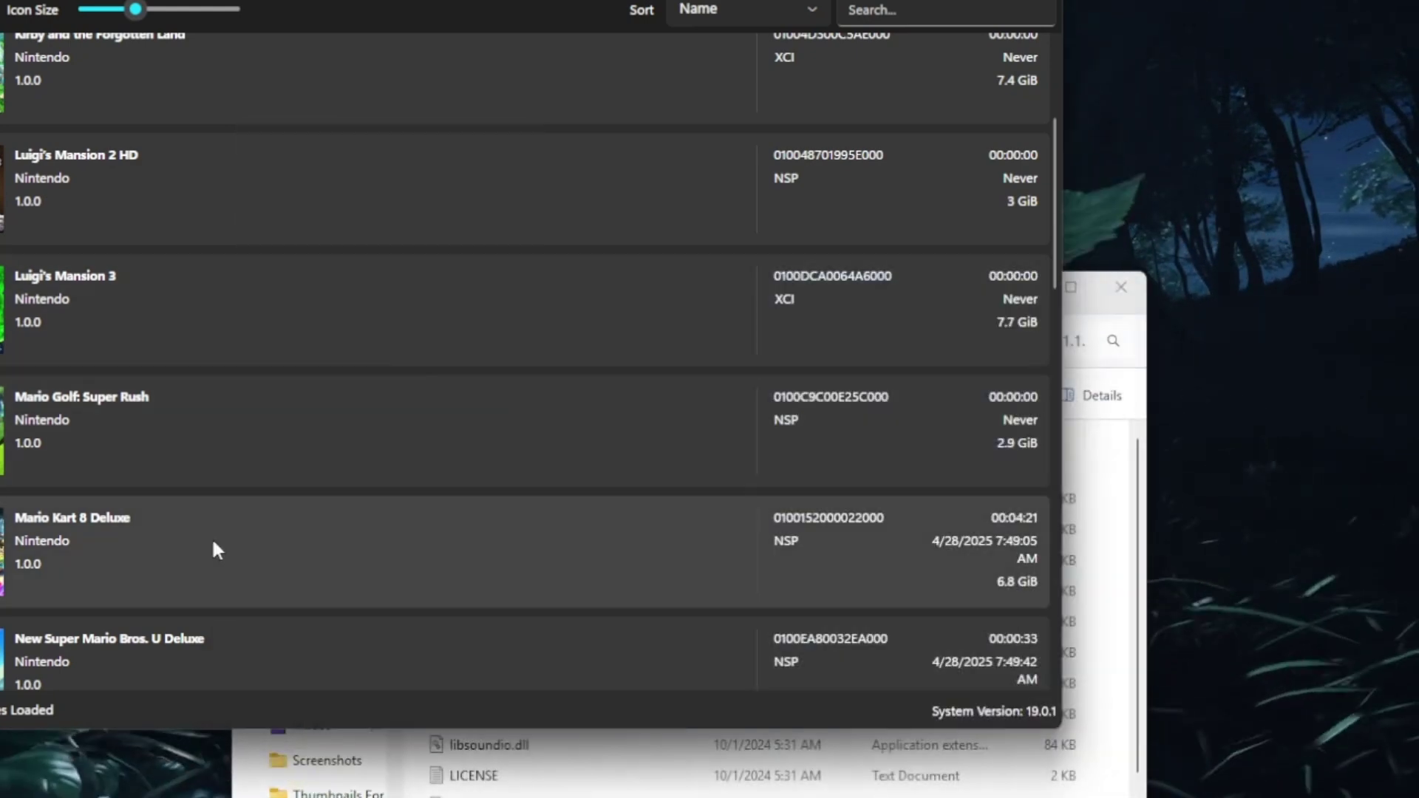
- Queue a PPTC rebuild for Mario Kart 8 Deluxe and confirm it
right_click(211, 541)
mouse_move(287, 498)
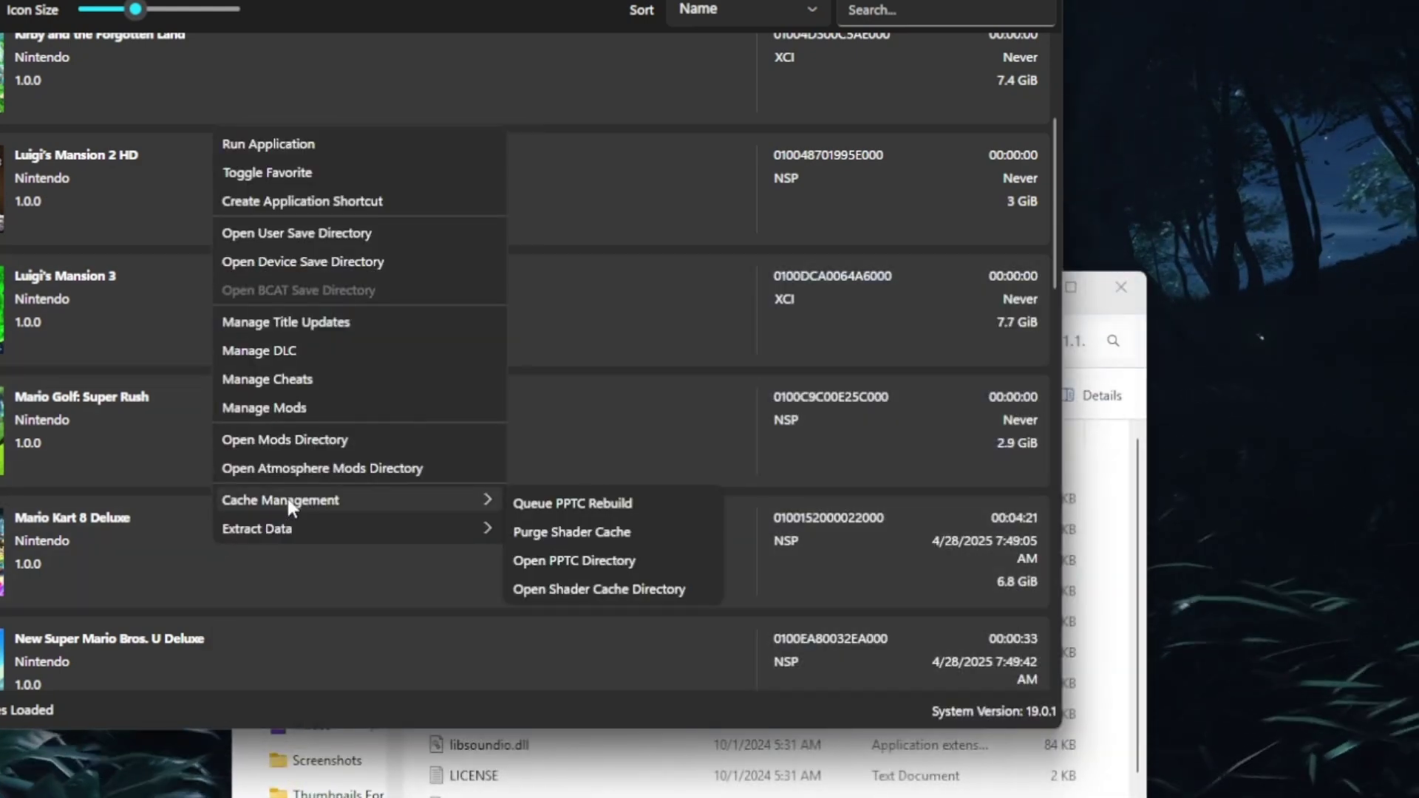
click(550, 501)
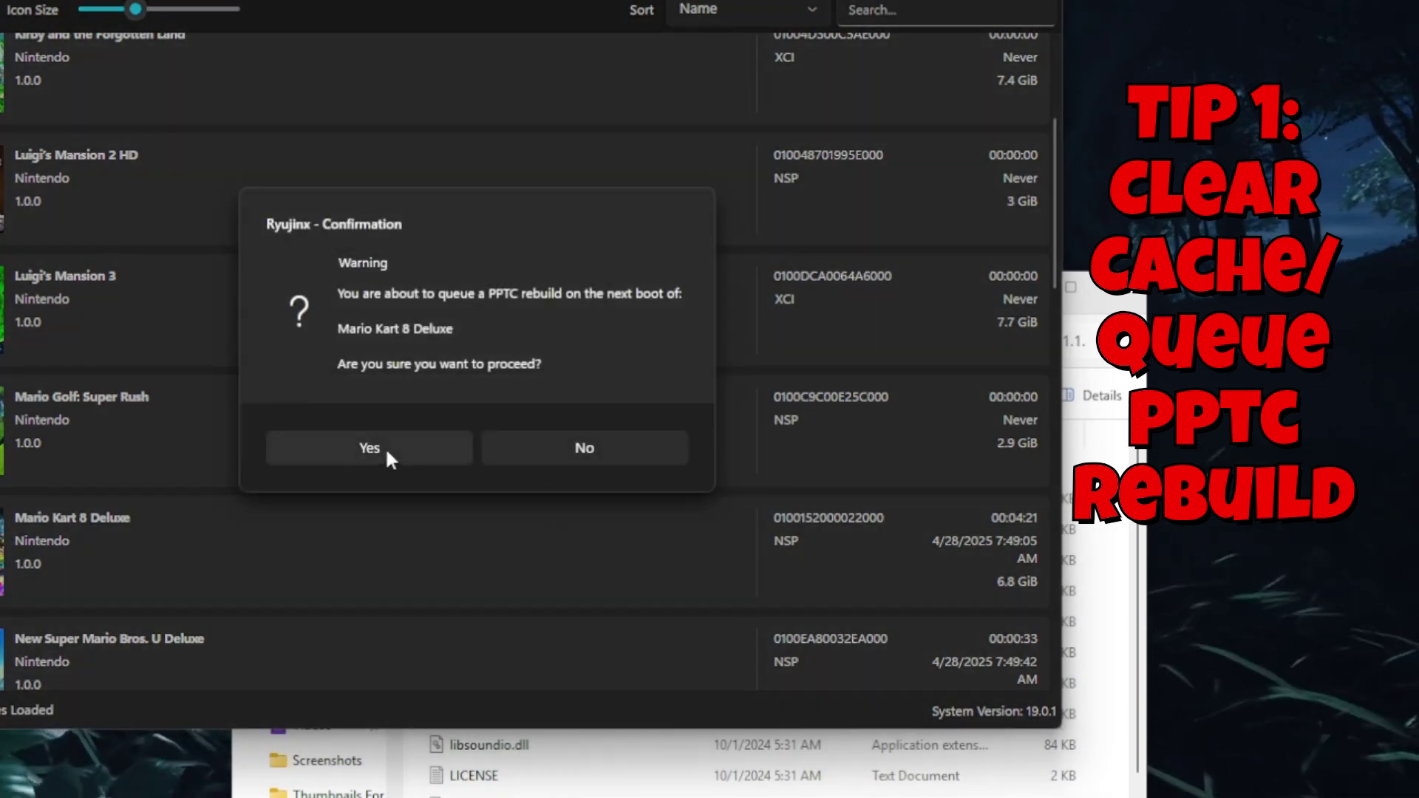
click(387, 452)
- Purge the shader cache of Mario Kart 8 Deluxe with confirmation and launch the game
right_click(333, 525)
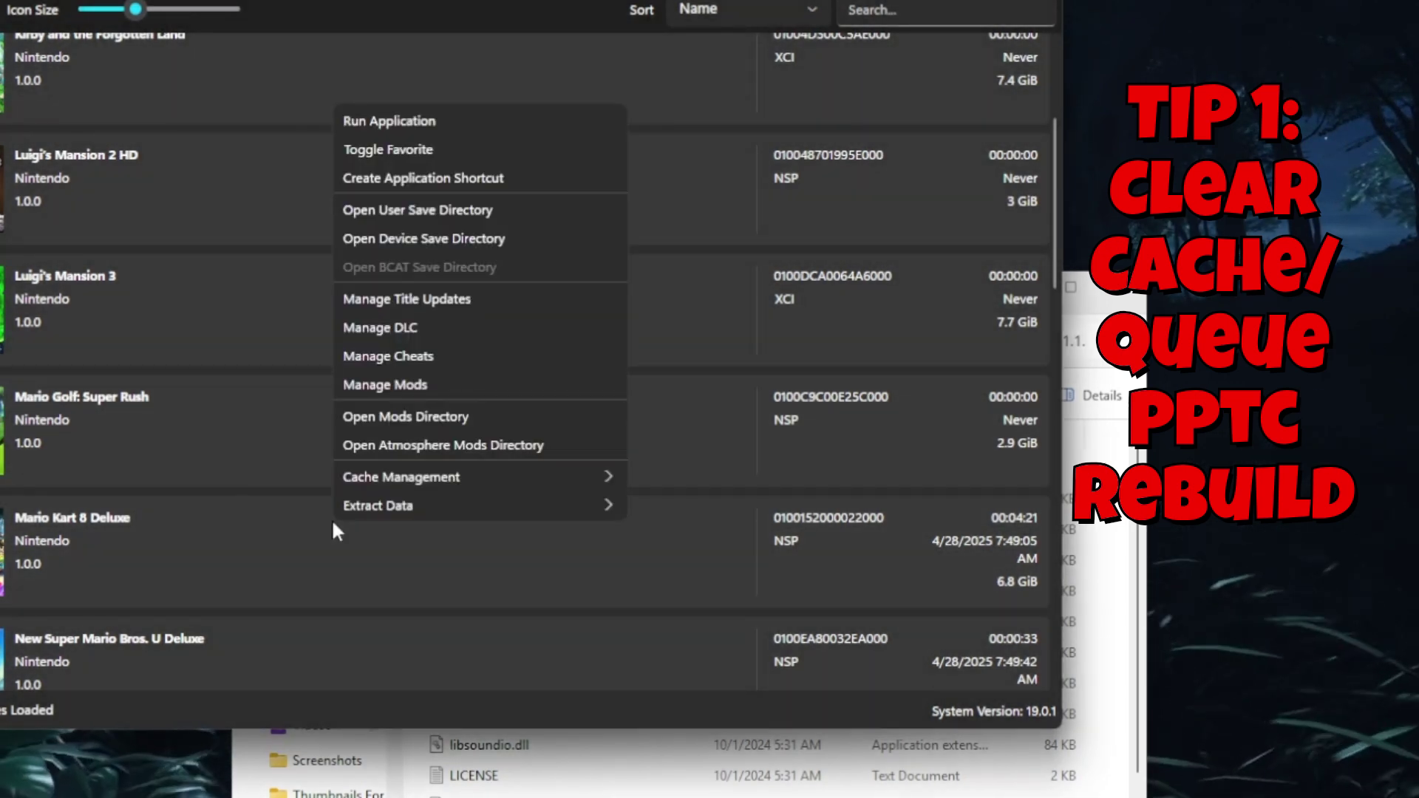
mouse_move(444, 478)
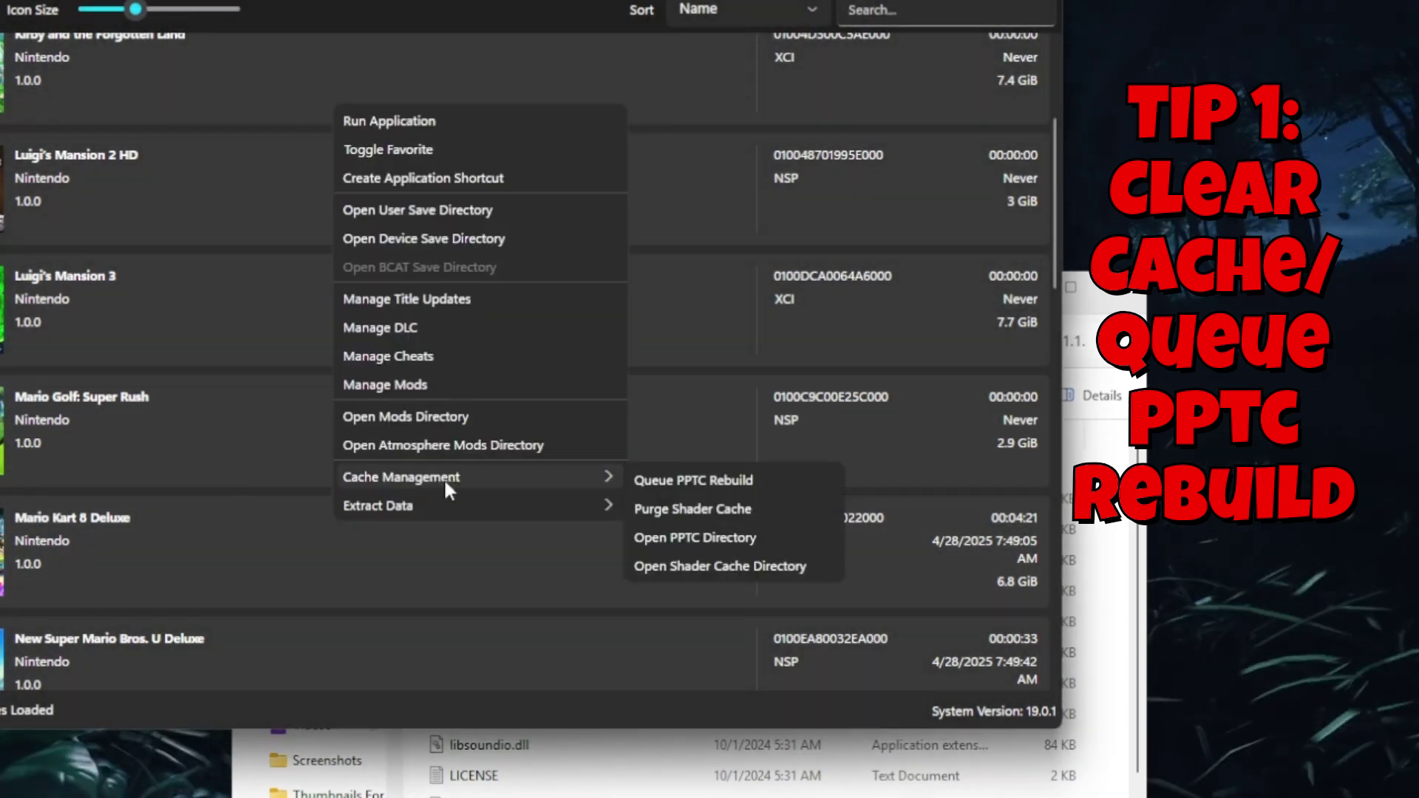
click(668, 507)
click(345, 449)
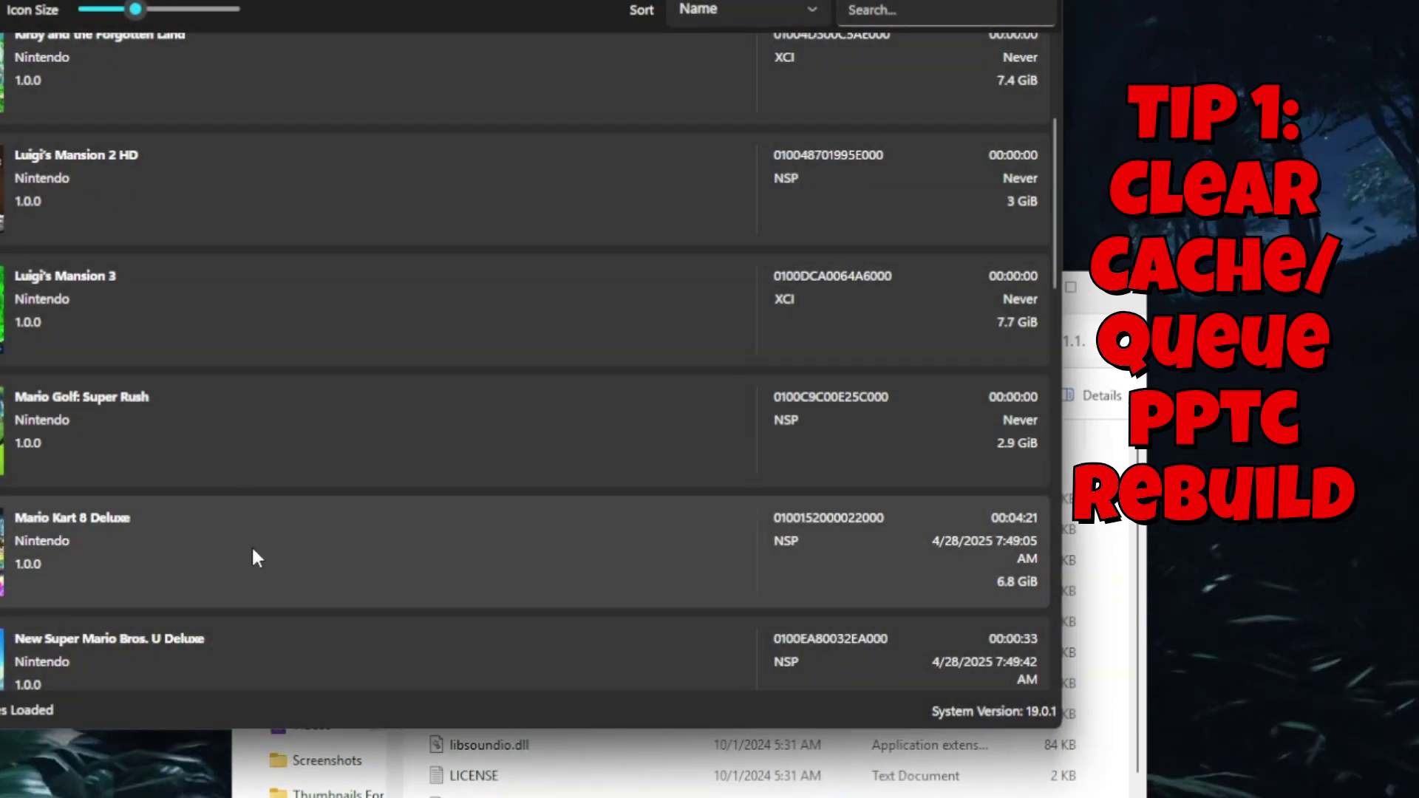
double_click(255, 555)
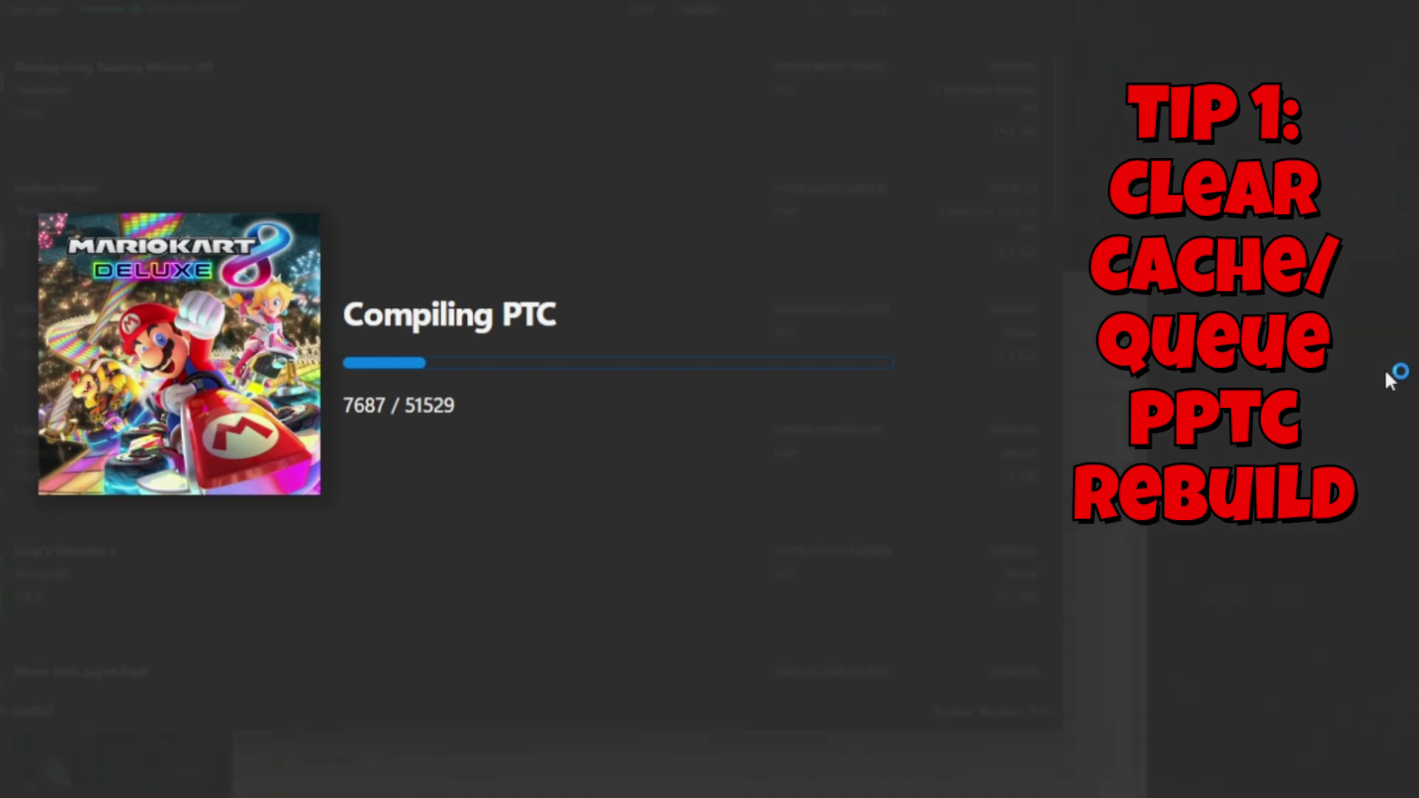
- Open the PPTC directory of Mario Kart 8 Deluxe and close its folder window again
scroll(348, 277, down, 2)
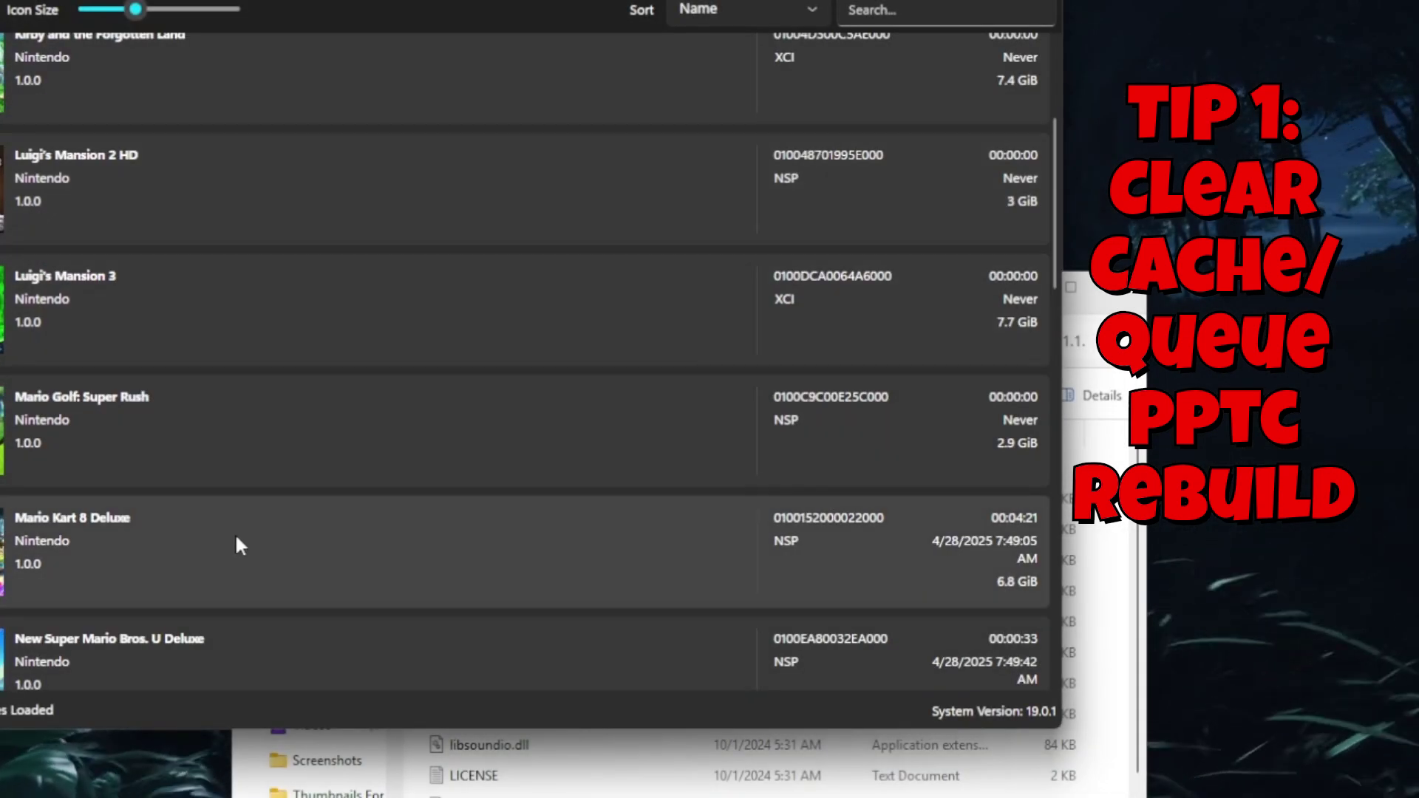
right_click(235, 533)
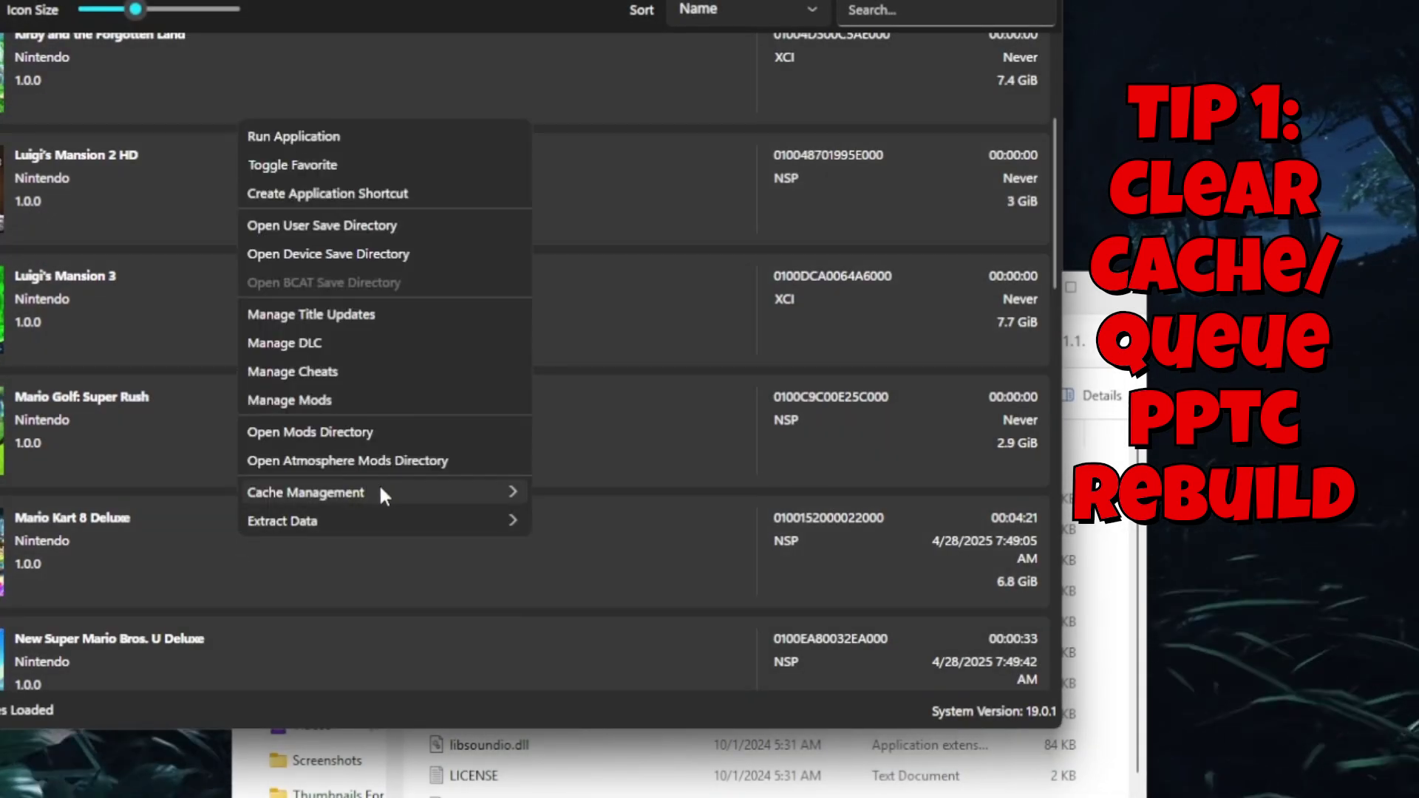
mouse_move(393, 488)
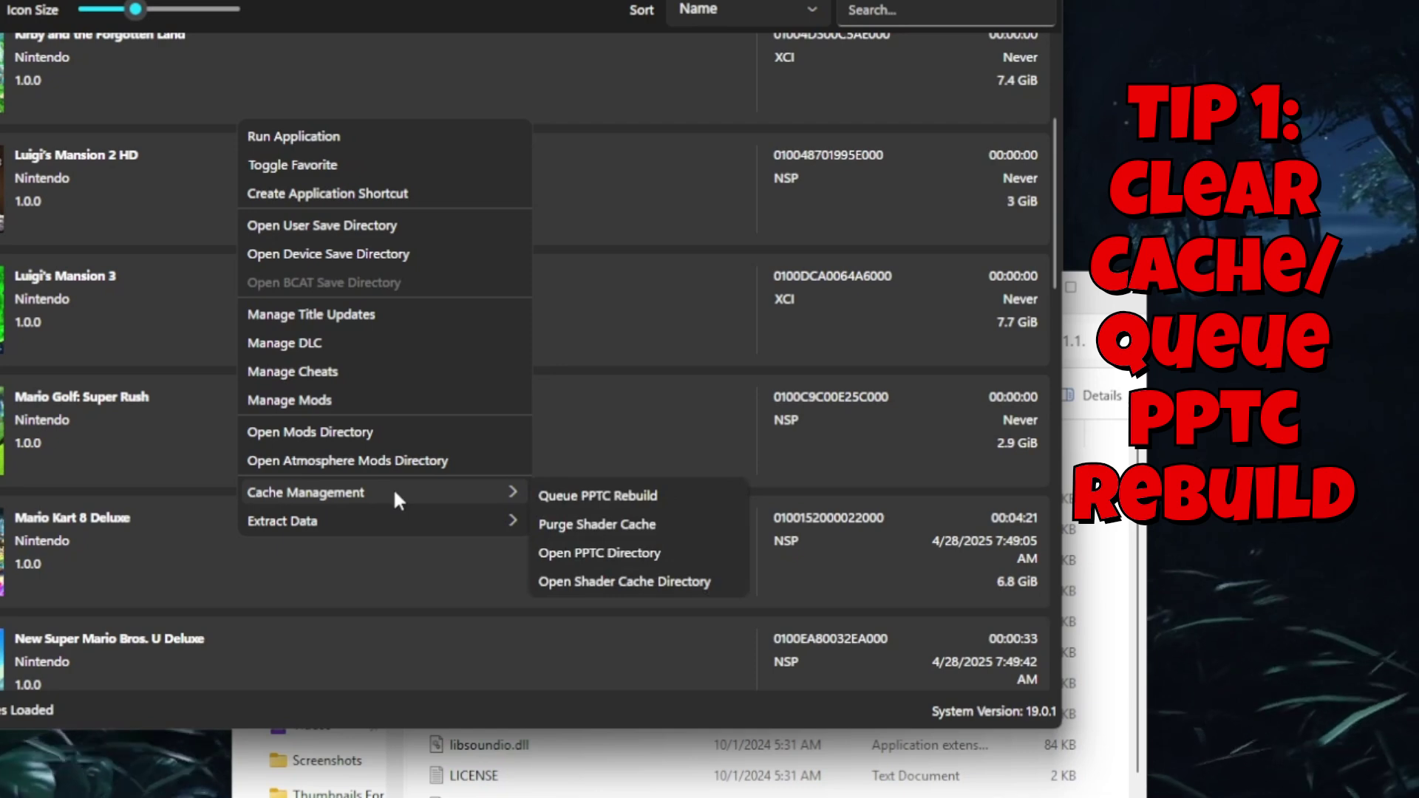
click(646, 548)
click(1117, 299)
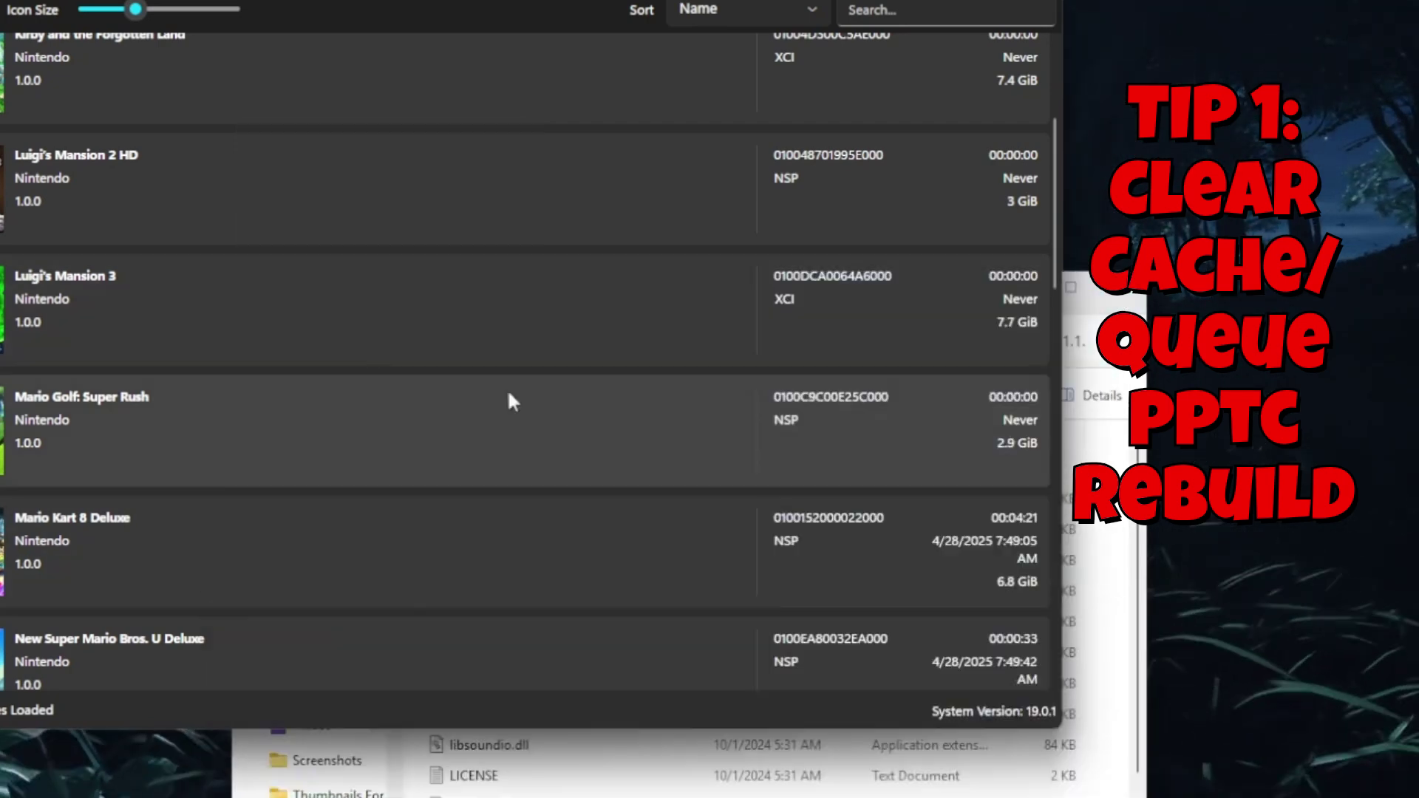
- Queue a PPTC rebuild on the next boot of Mario Kart 8 Deluxe and accept the confirmation
right_click(211, 543)
mouse_move(303, 510)
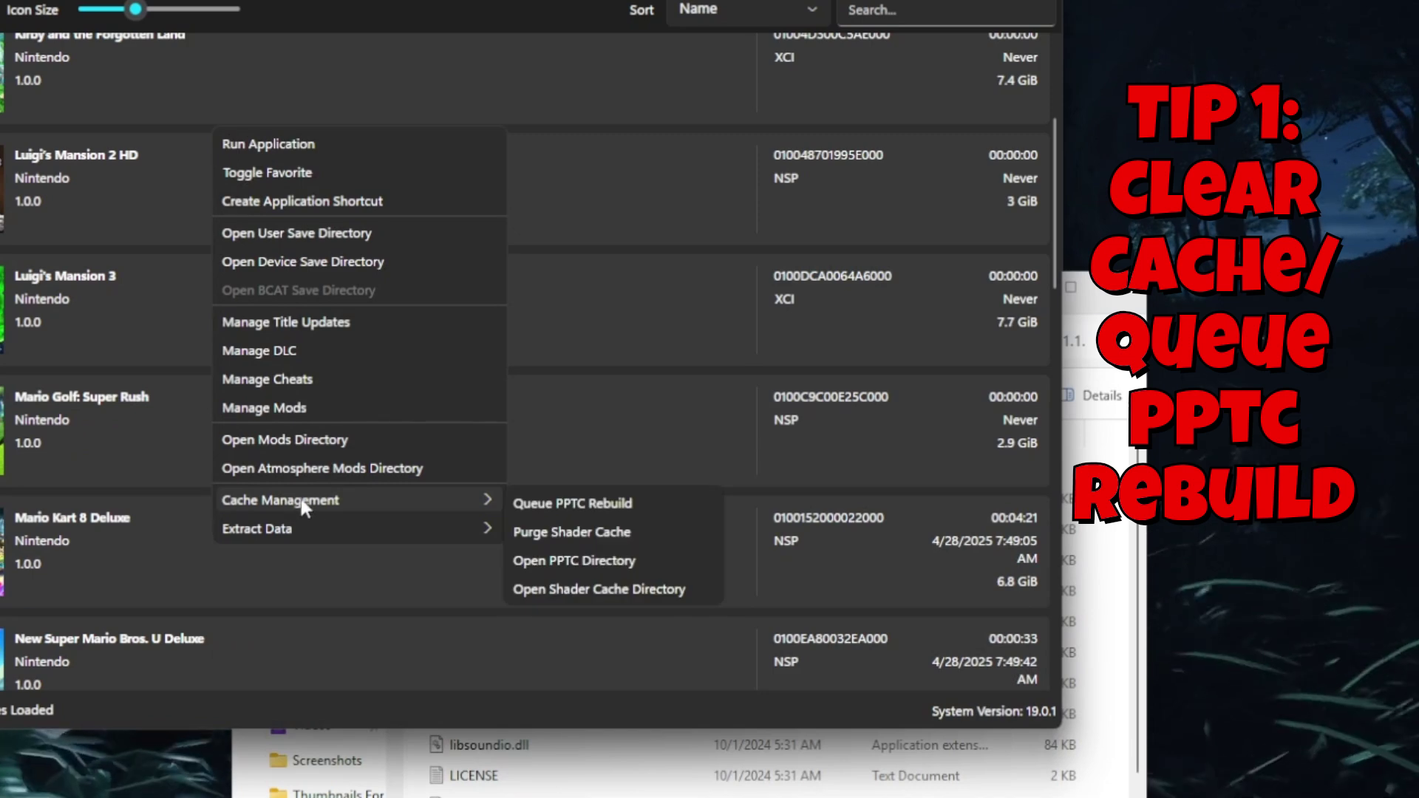
click(540, 505)
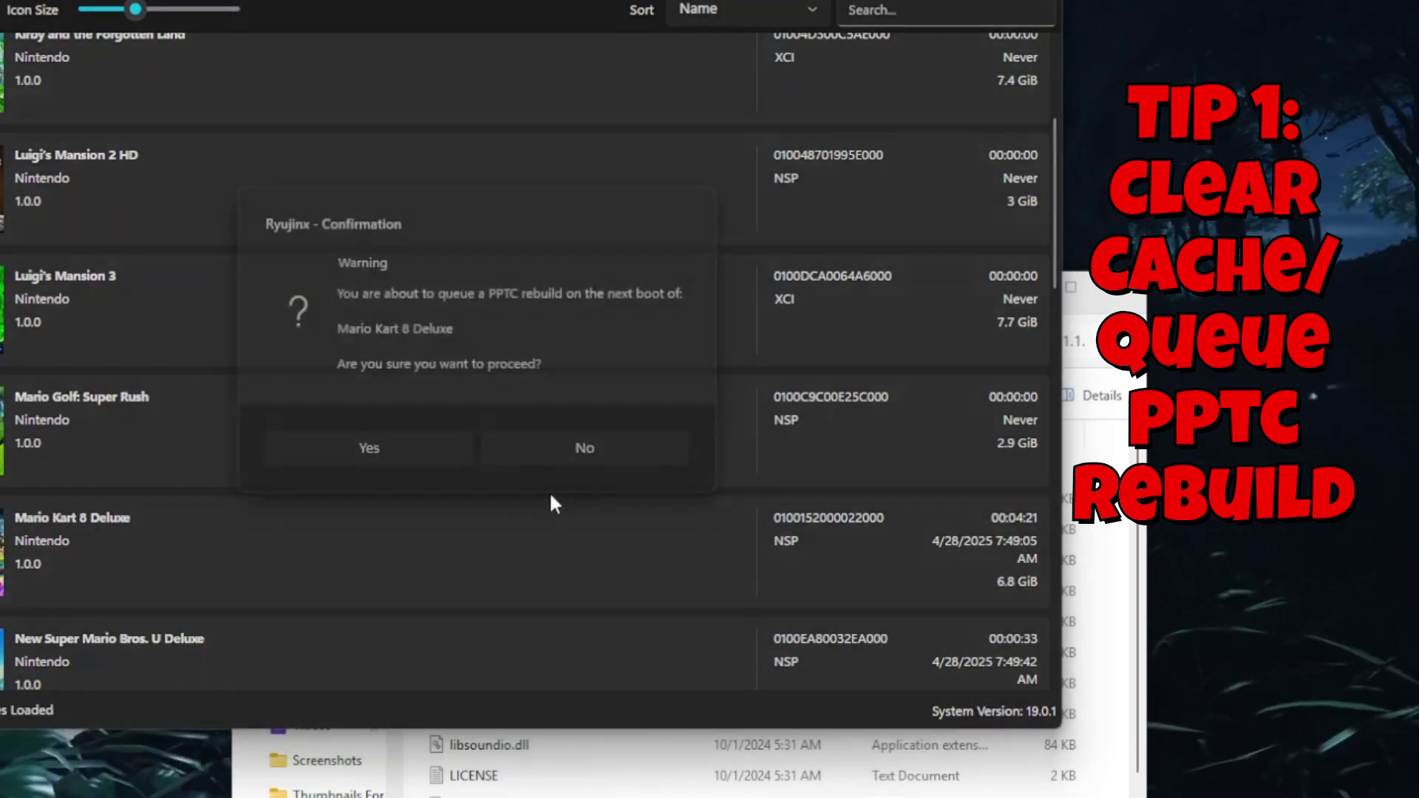
click(384, 447)
- Delete the shader cache of Mario Kart 8 Deluxe, accept the confirmation and start the game
right_click(333, 519)
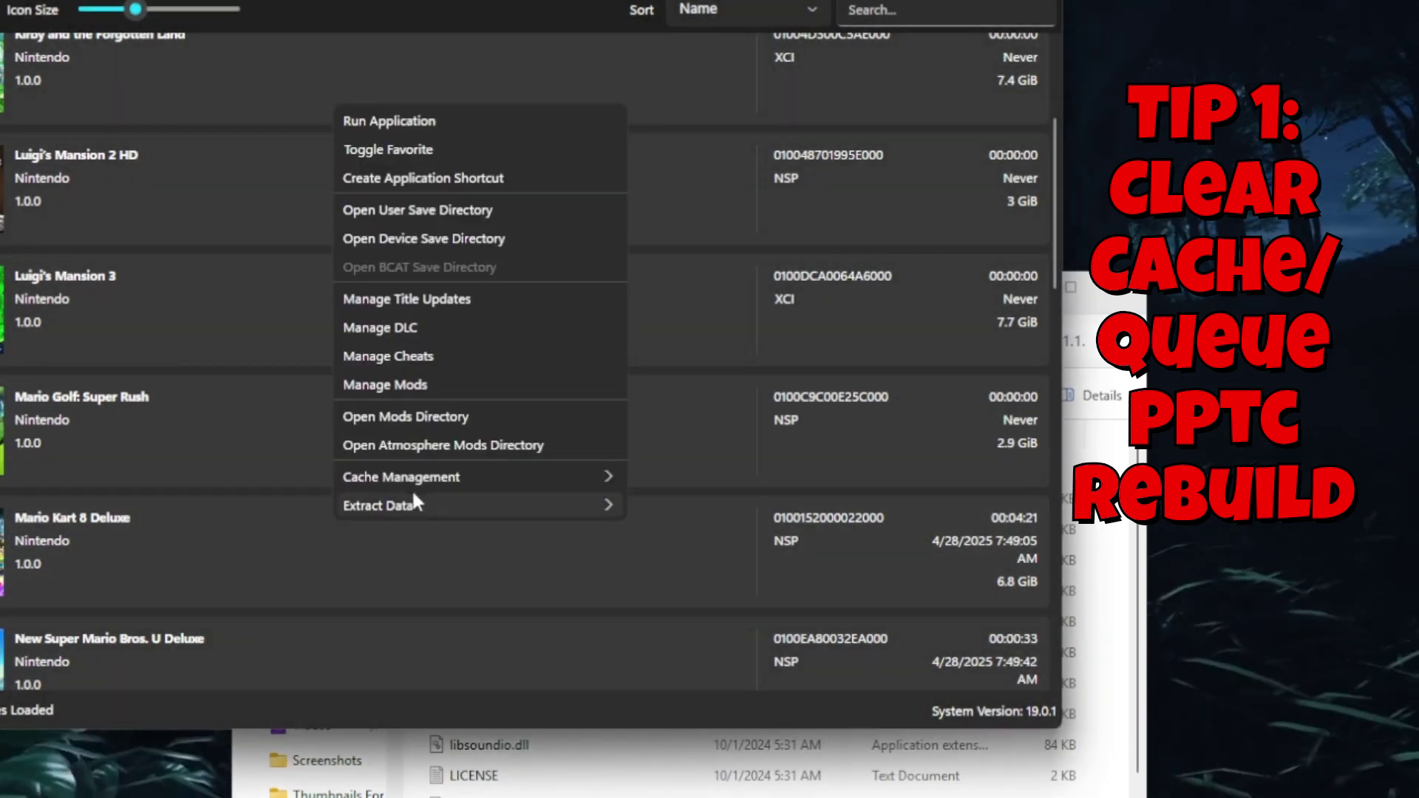
mouse_move(438, 482)
click(666, 502)
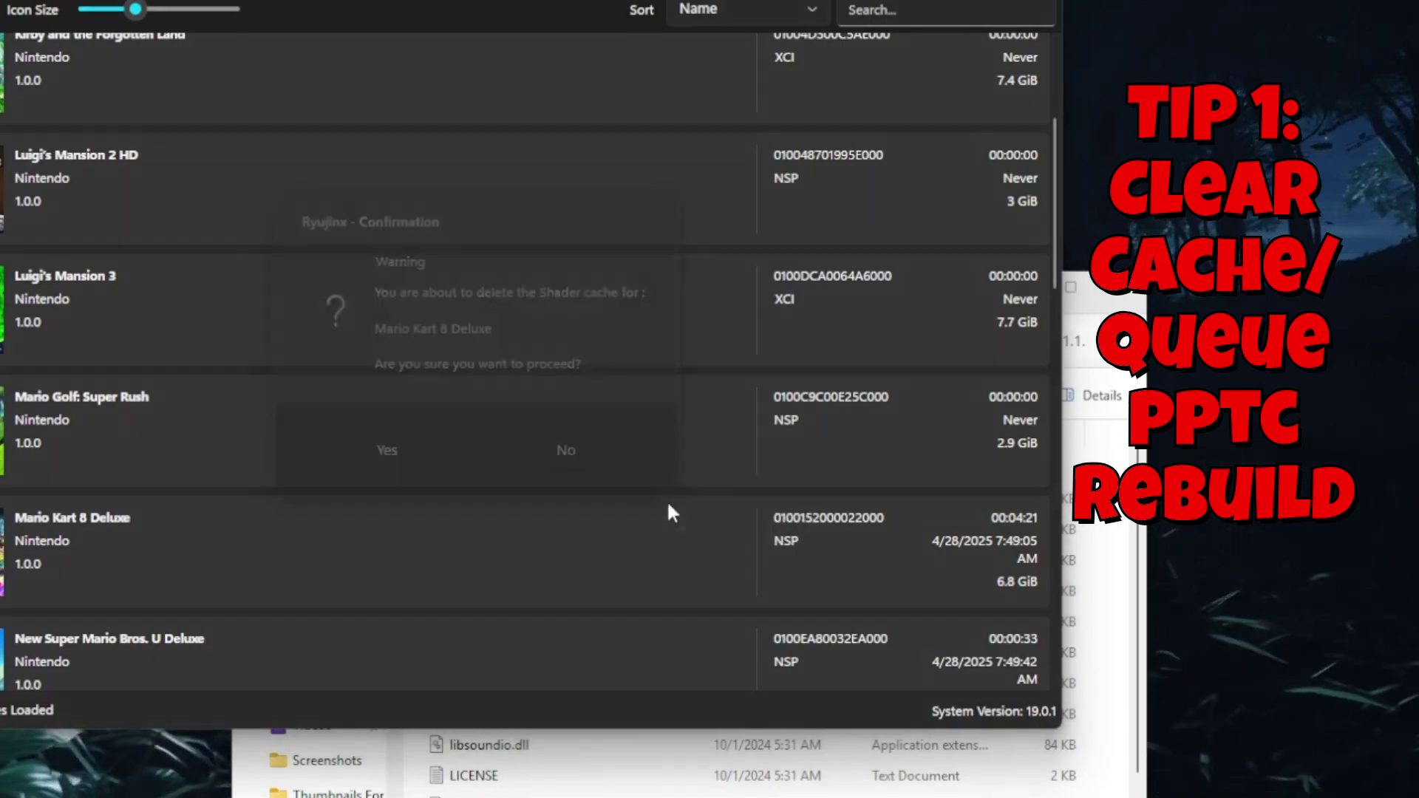
click(340, 445)
double_click(255, 558)
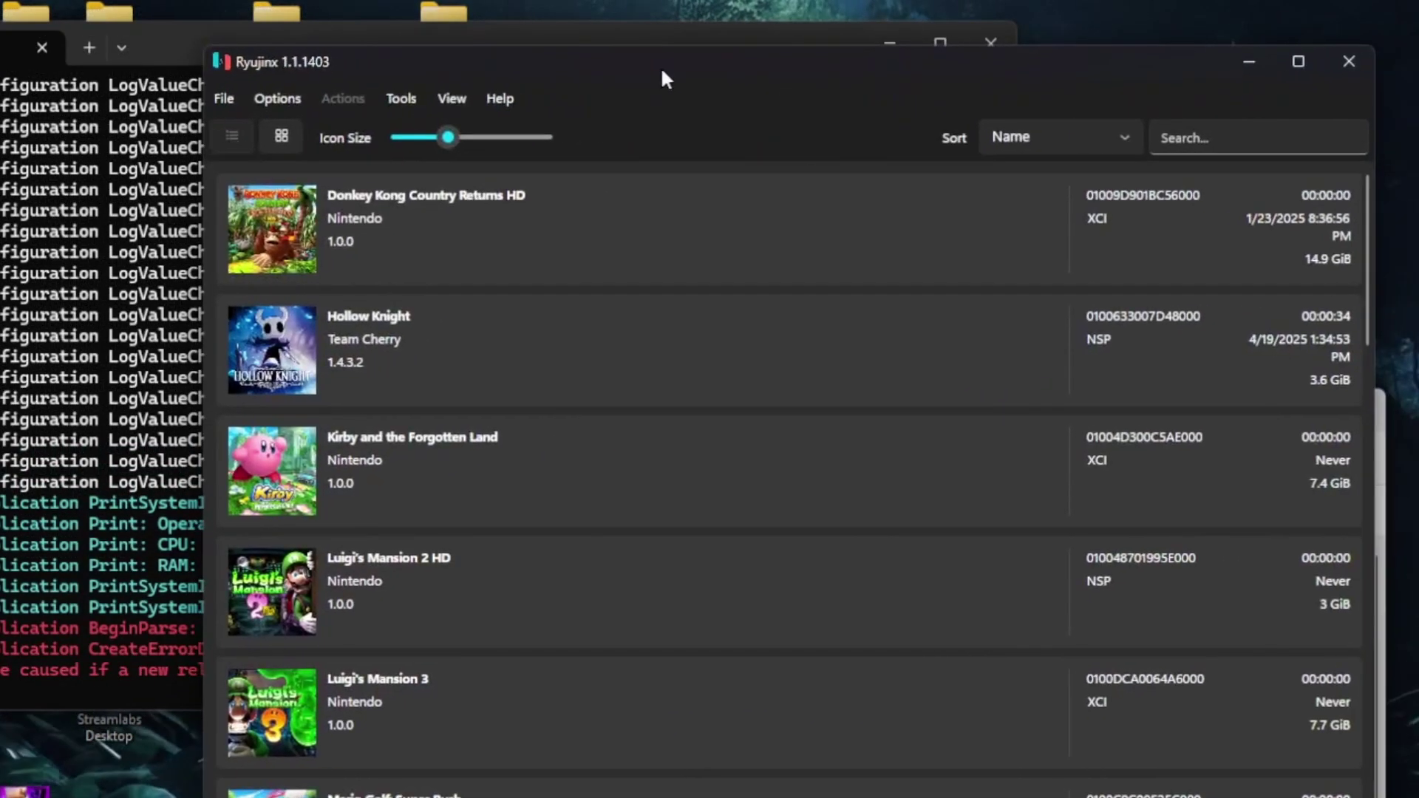
- Open the emulator settings and inspect the input device choices for Player 1
click(266, 99)
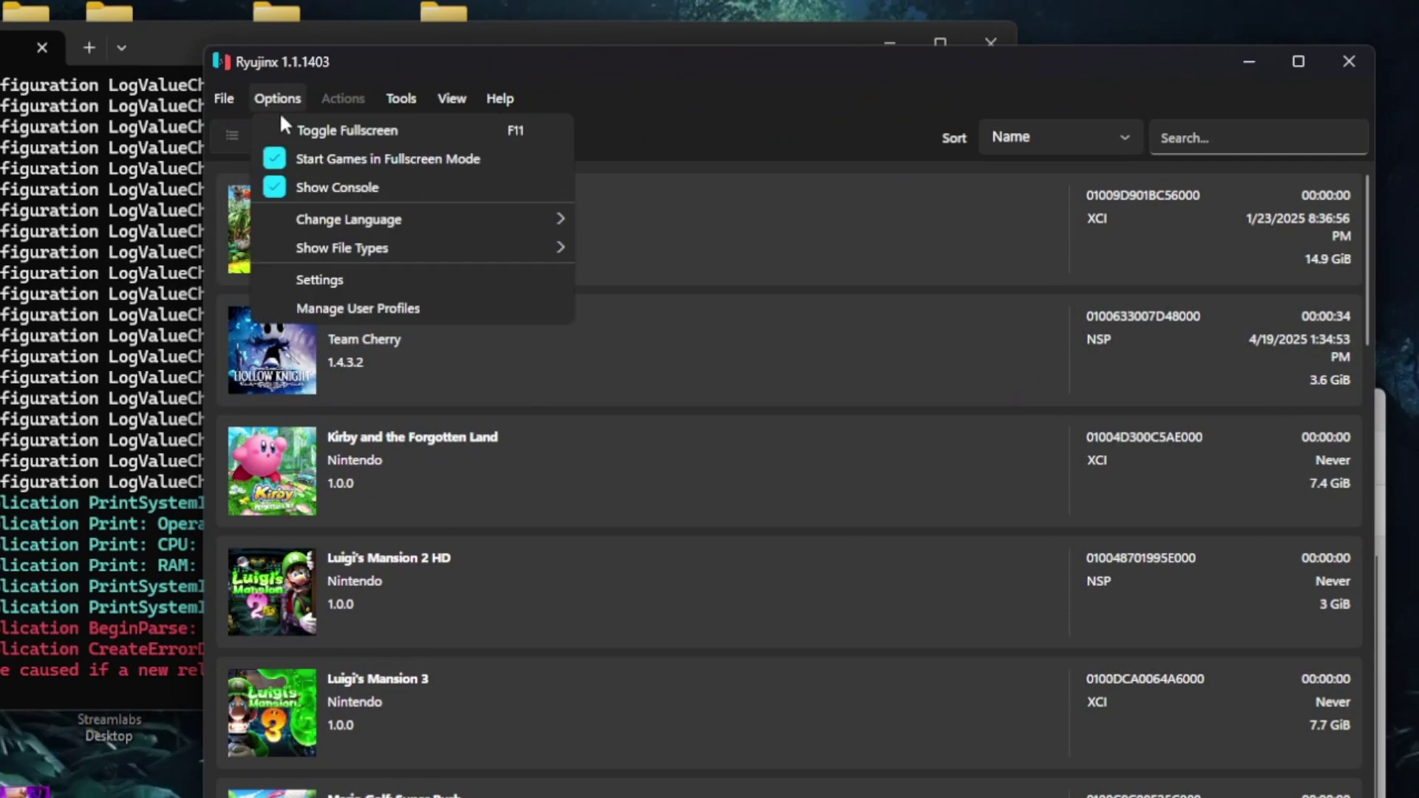
click(329, 280)
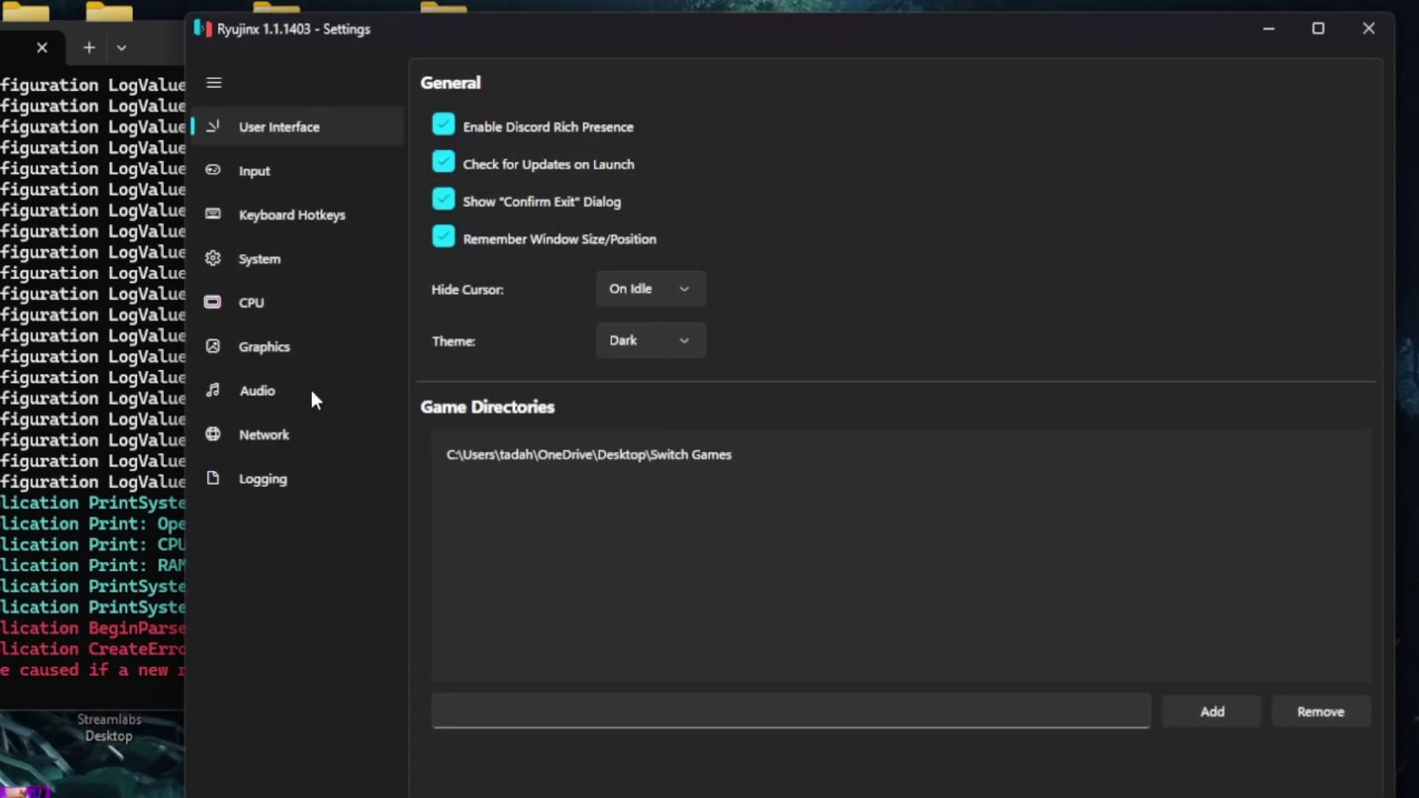
click(302, 170)
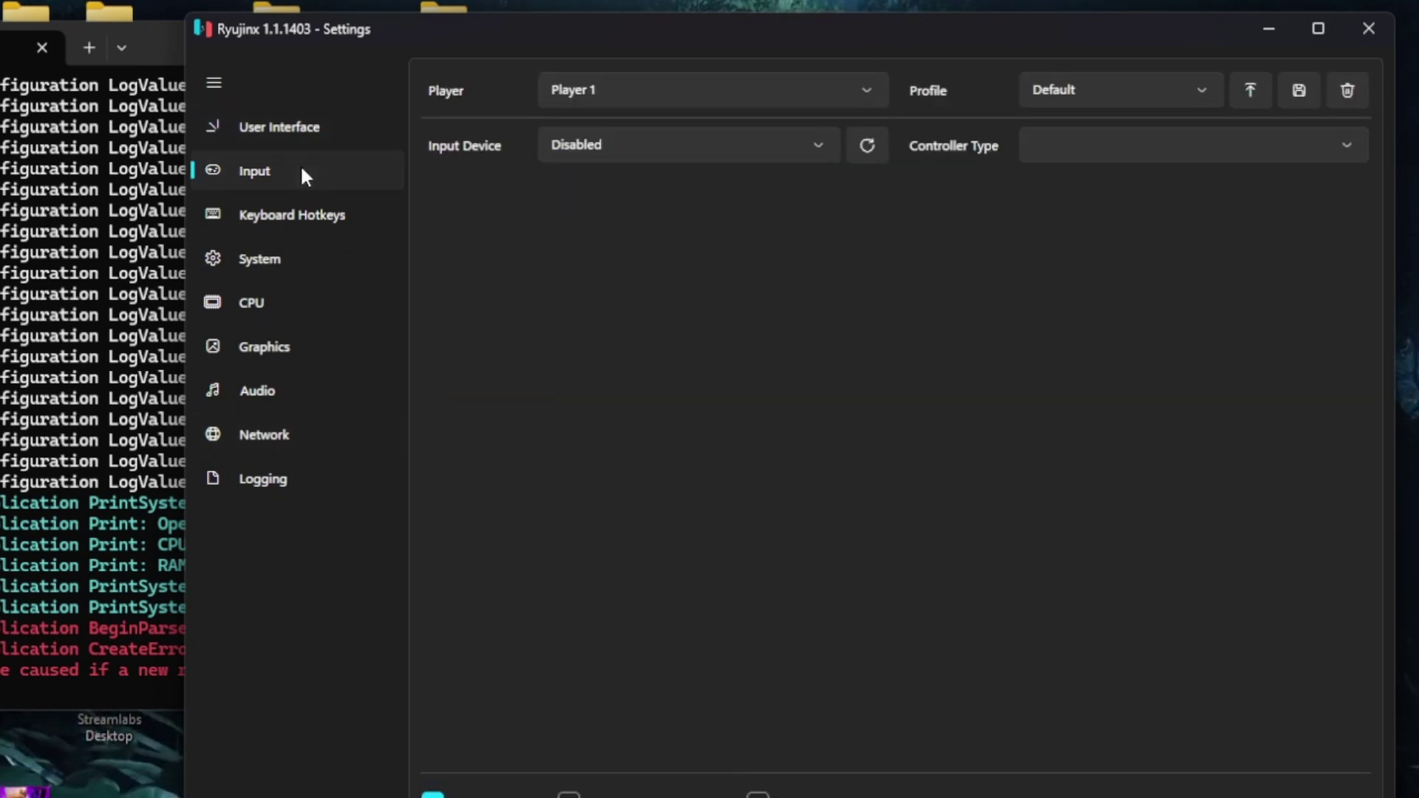
click(765, 157)
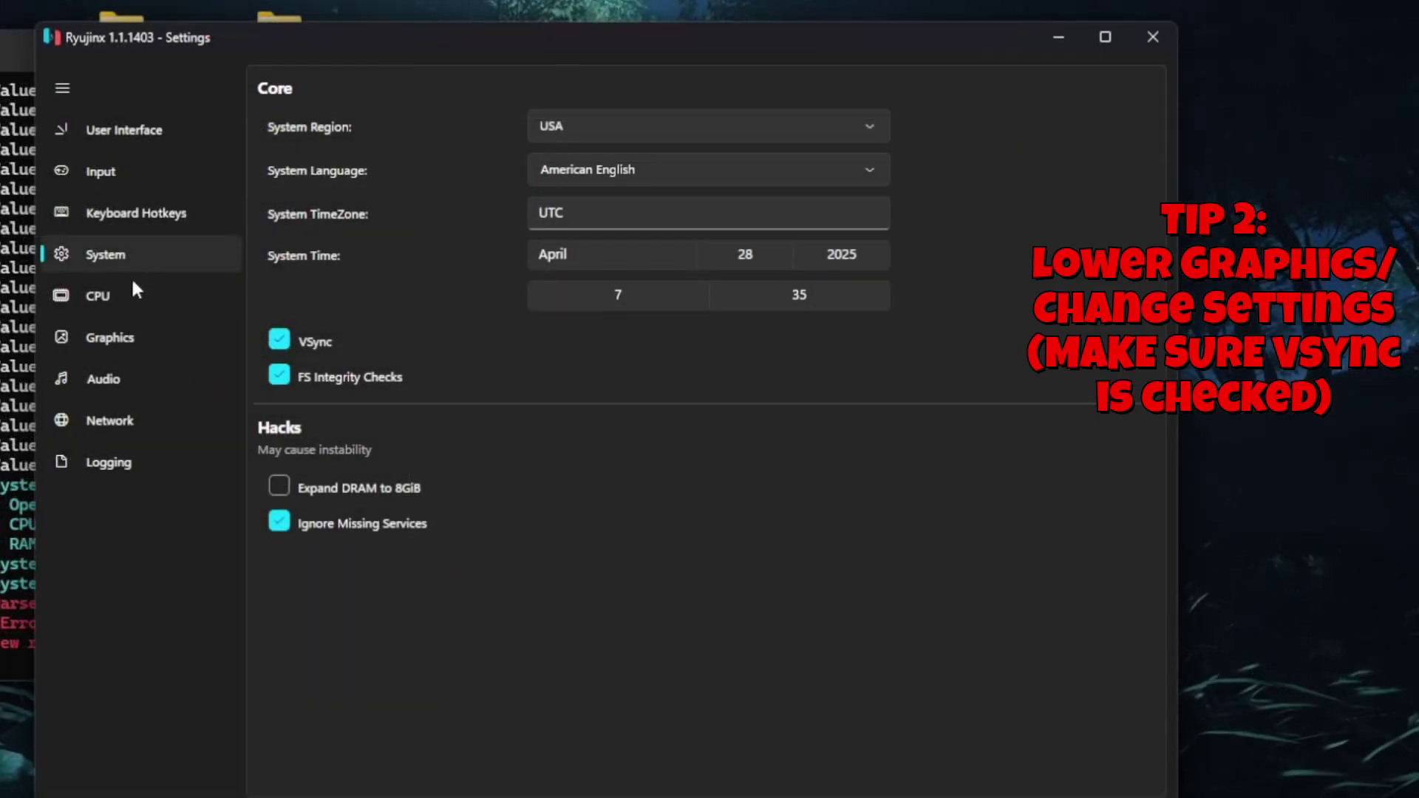
- Set the graphics backend to OpenGL in the Graphics settings and return to Mario Kart 8 Deluxe in the game list
click(157, 344)
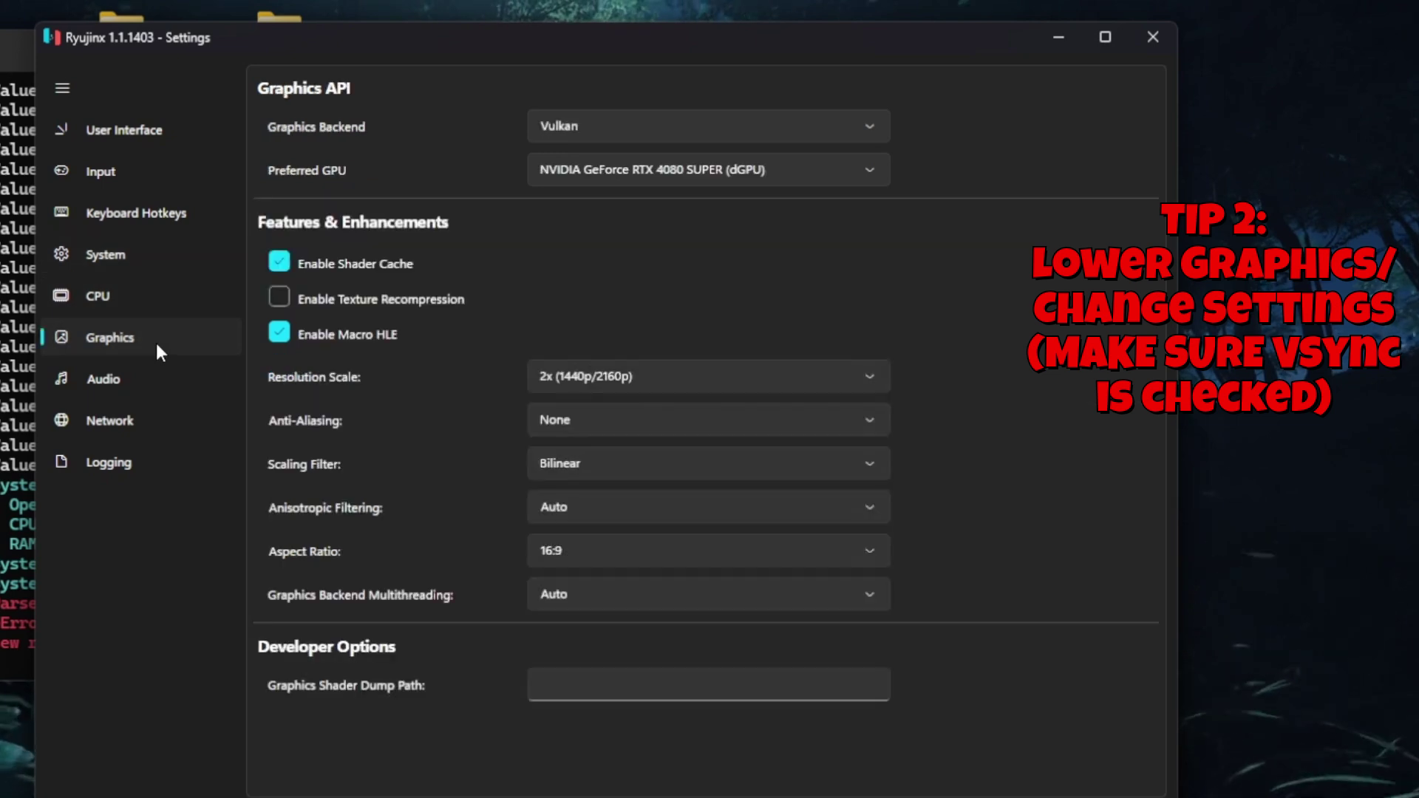
click(645, 126)
click(645, 126)
click(645, 127)
click(654, 193)
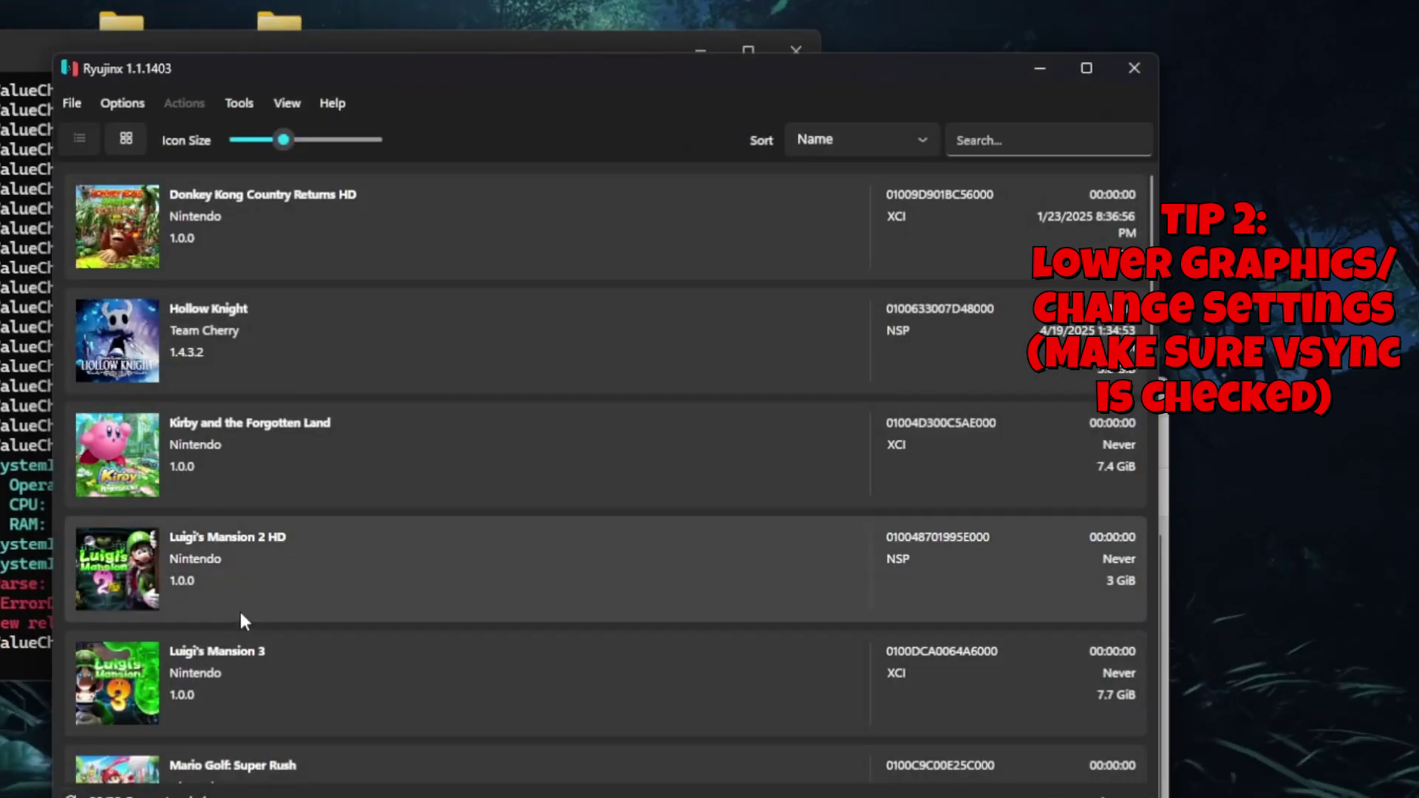
scroll(238, 609, down, 4)
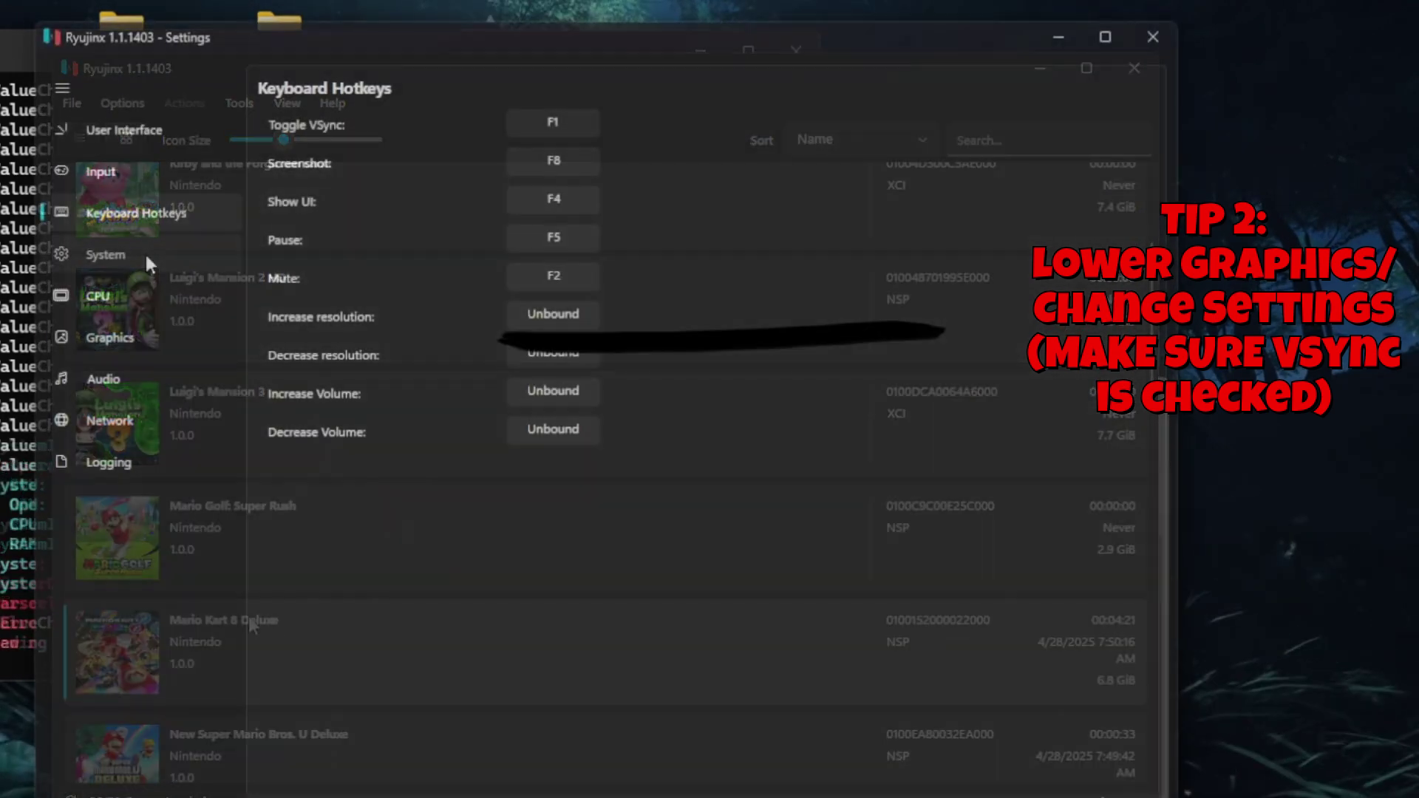
- Check the System settings with the VSync option and choose OpenGL as the graphics backend in the Graphics settings
click(145, 253)
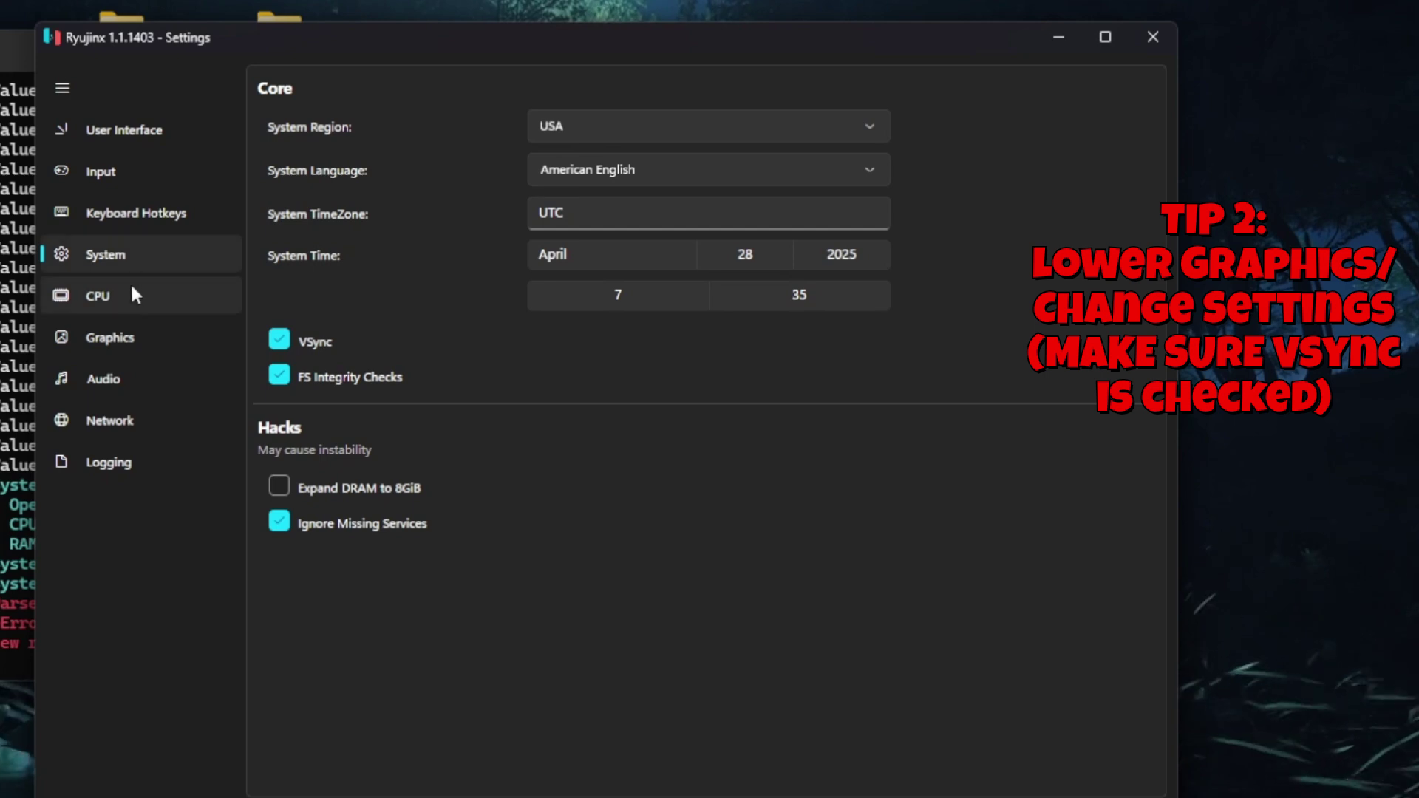
click(157, 348)
click(645, 124)
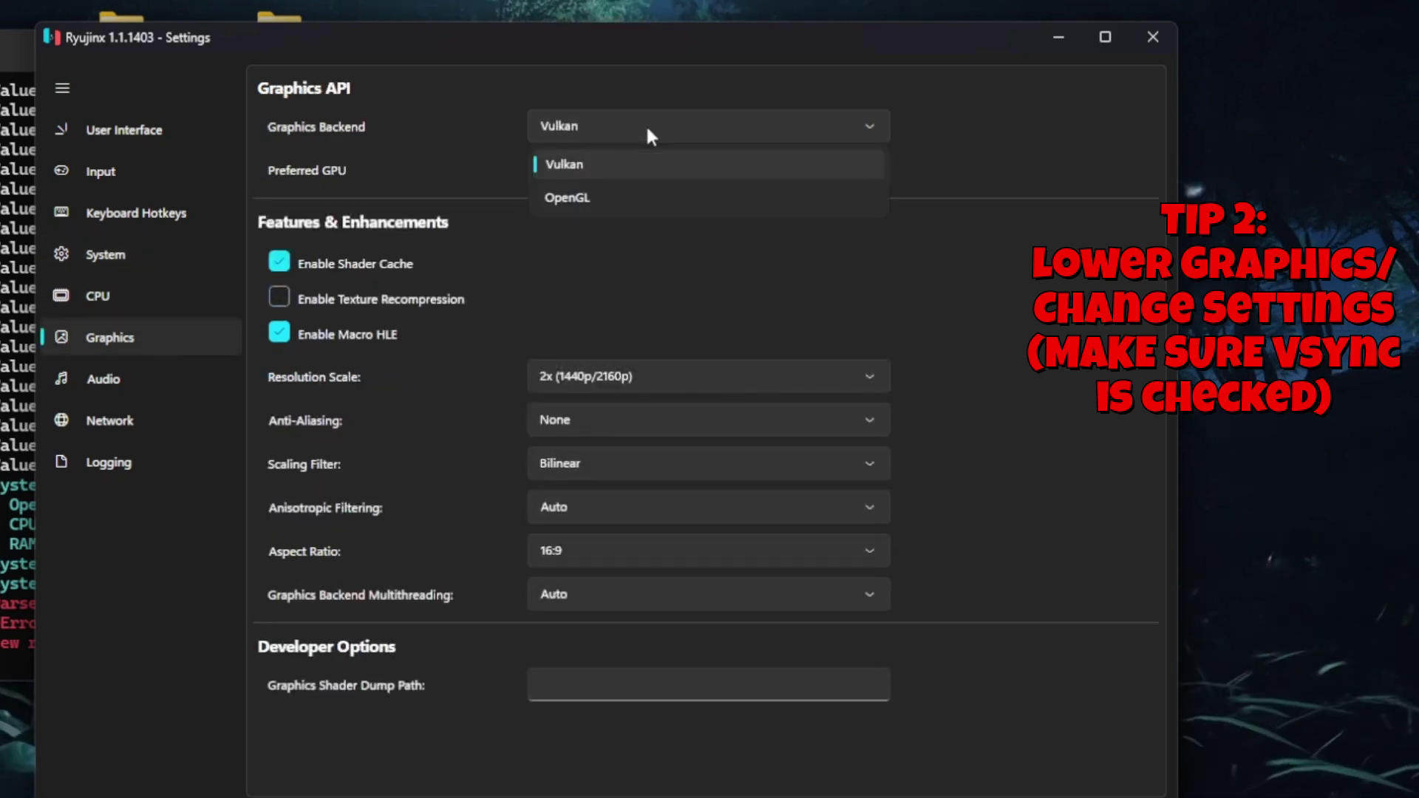
click(646, 125)
click(645, 126)
click(654, 197)
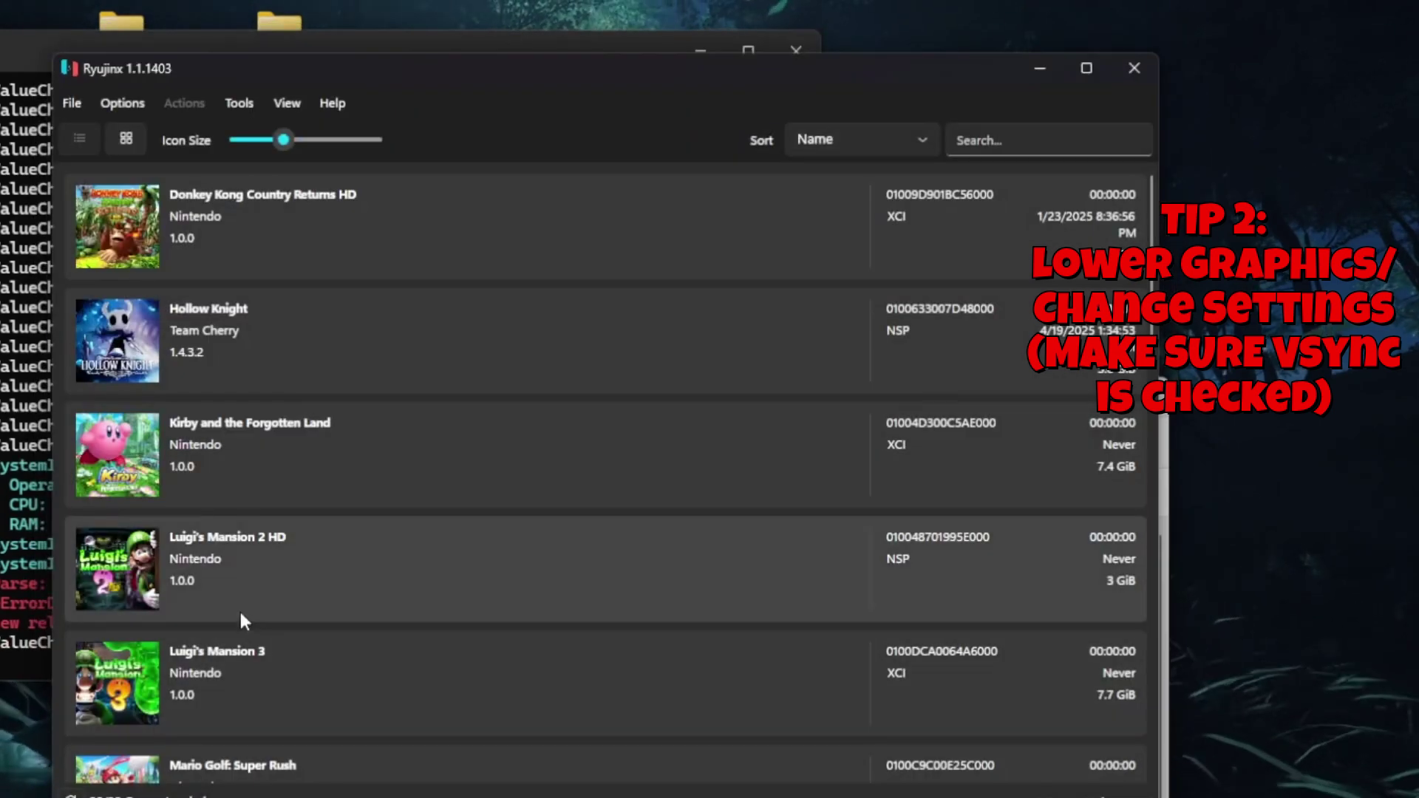
- Find Mario Kart 8 Deluxe in the game list and start it
scroll(240, 610, down, 3)
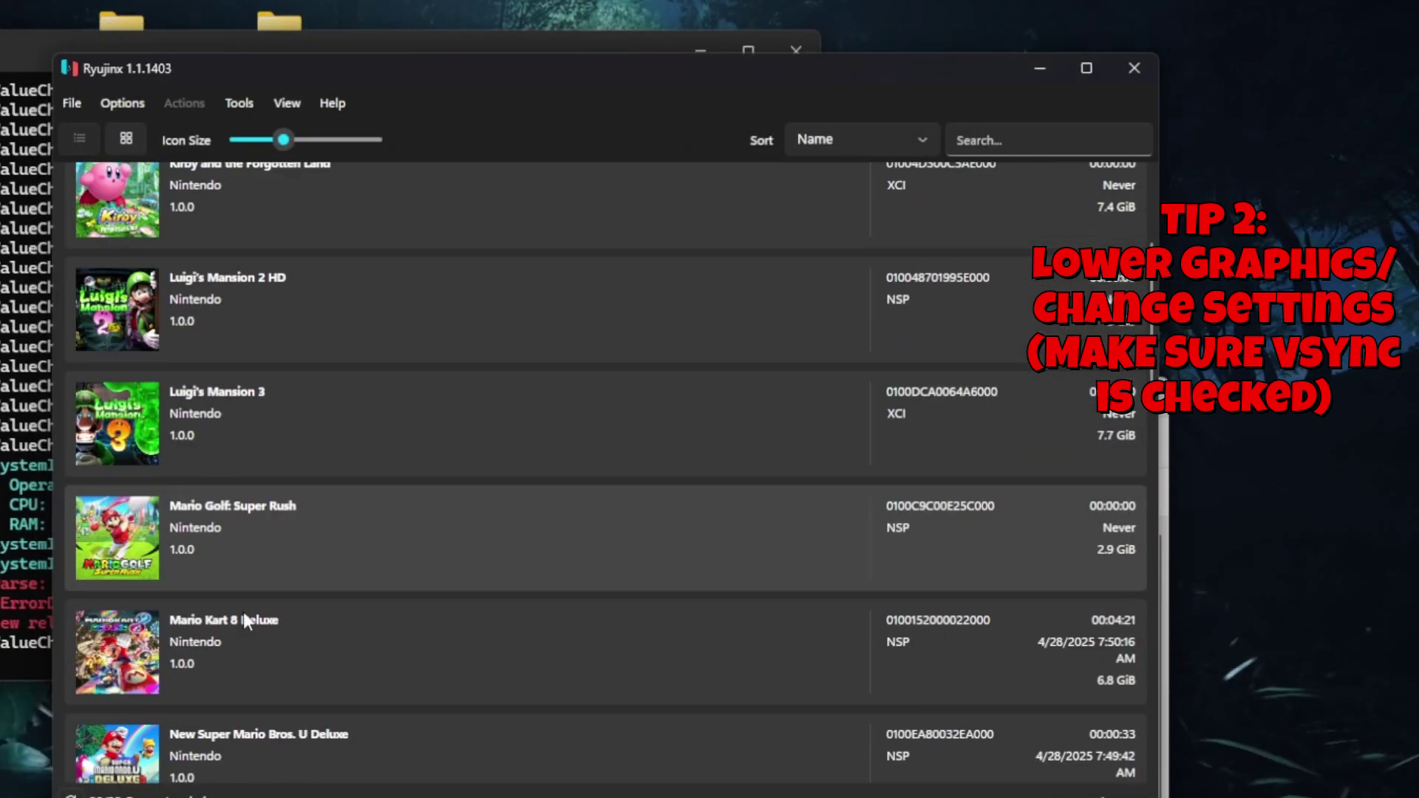
double_click(244, 615)
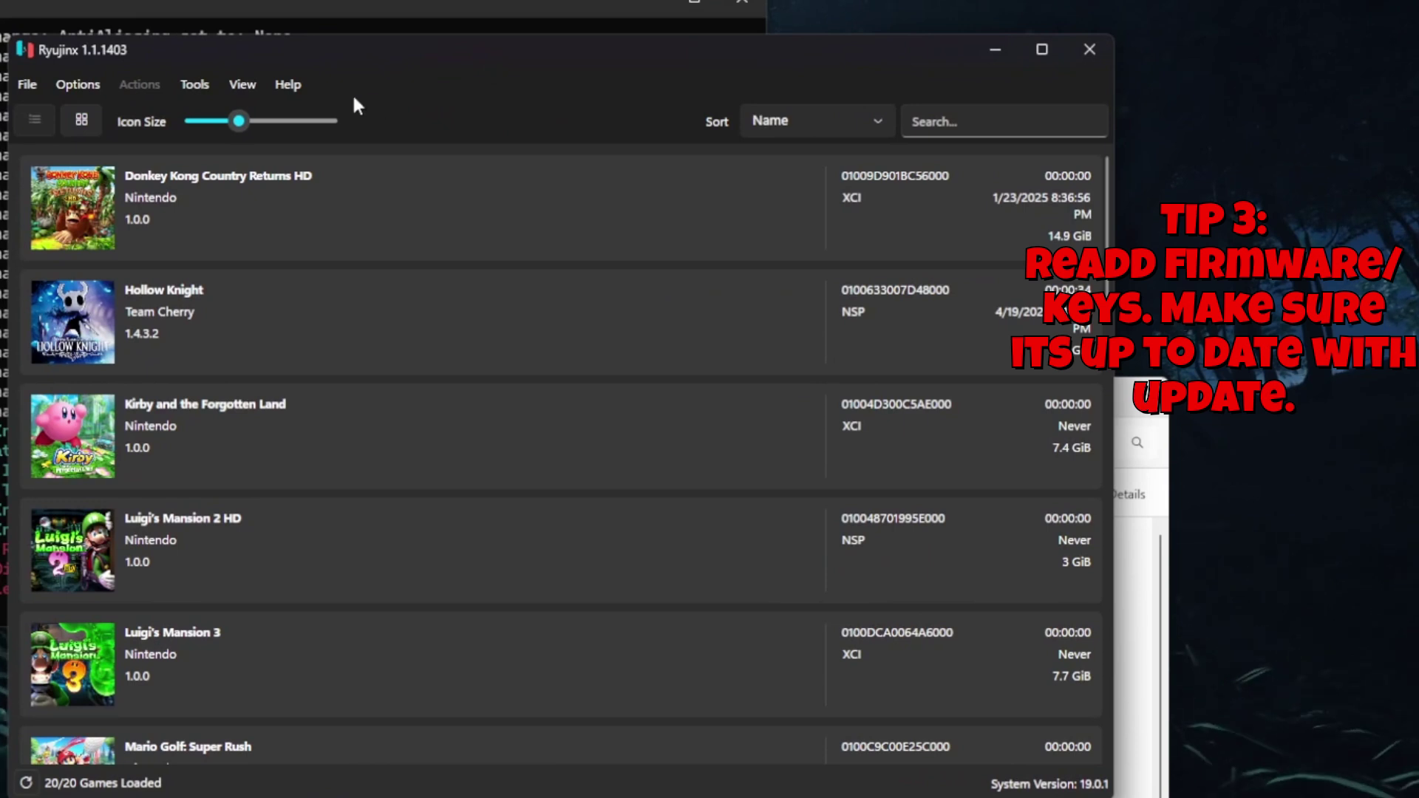
- Start installing a firmware from an XCI or ZIP file and browse to the Desktop folder for it
click(189, 78)
mouse_move(224, 113)
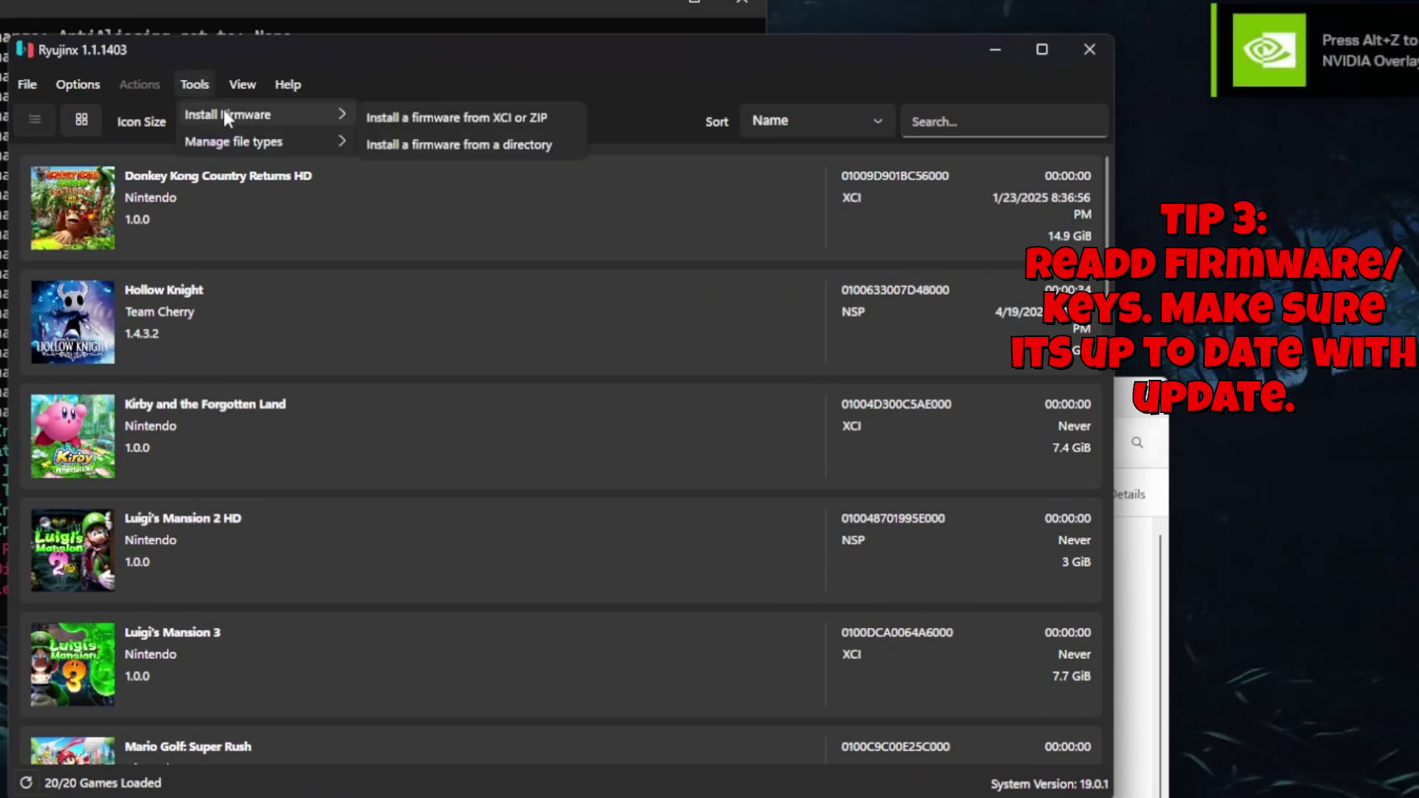
click(390, 121)
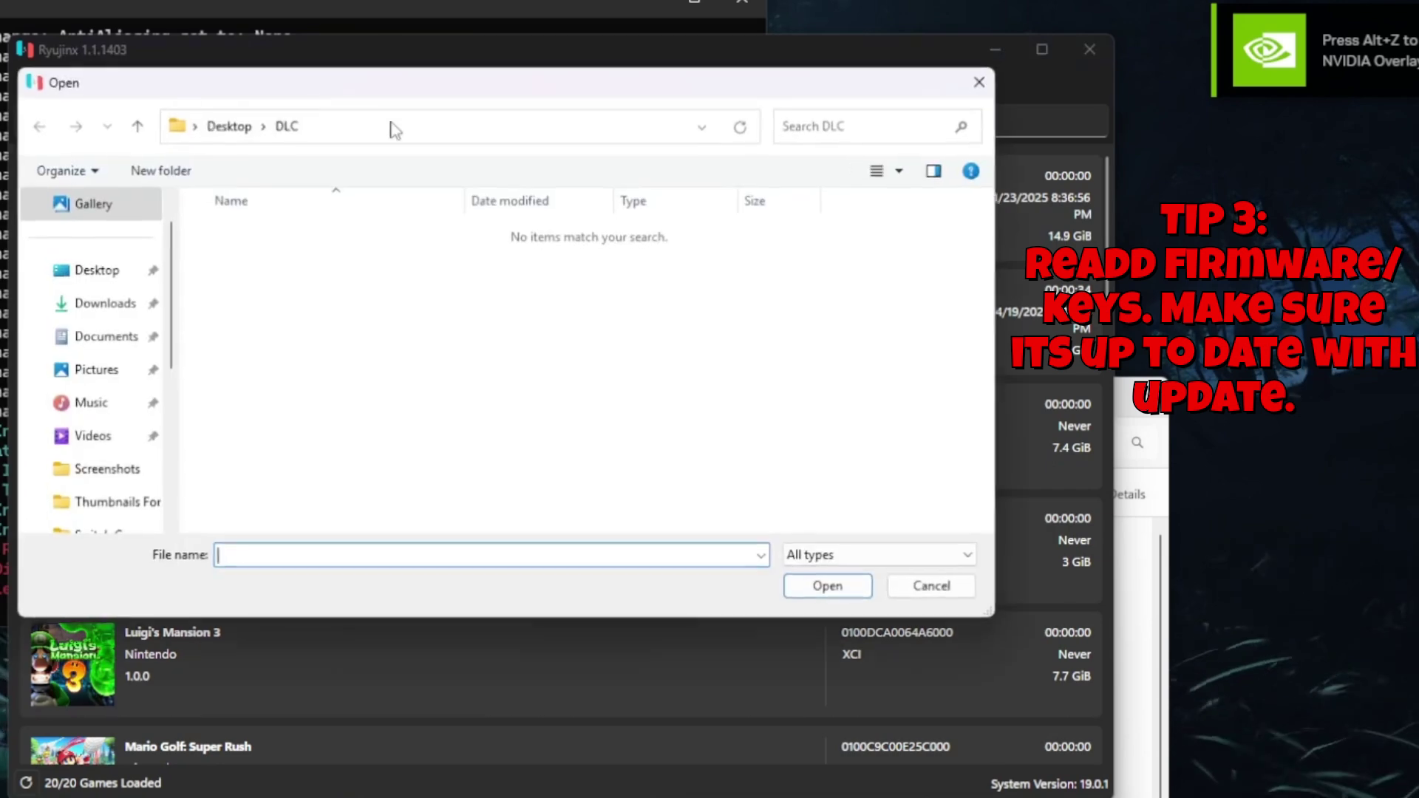
click(95, 269)
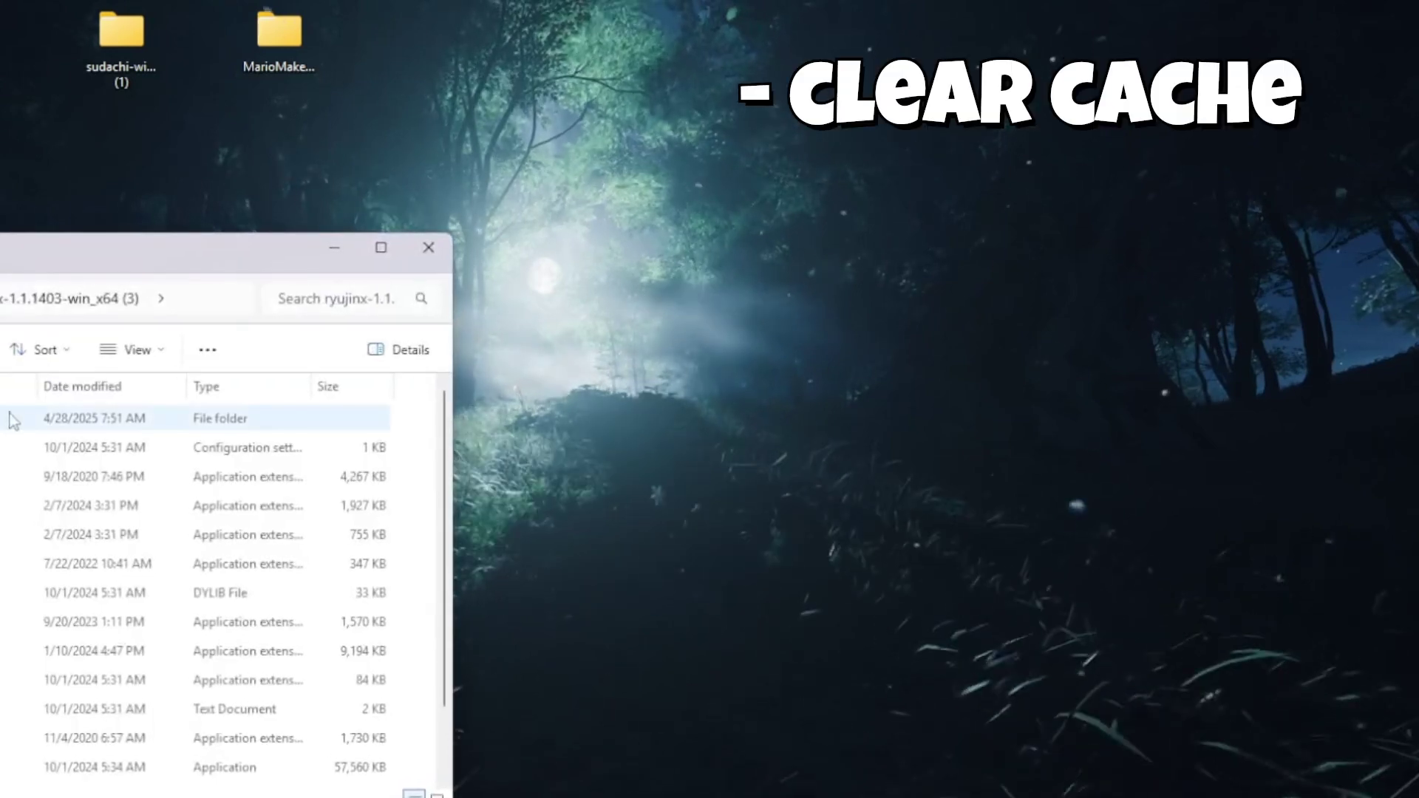
- Launch Ryujinx from its program folder and purge the shader cache of Mario Kart 8 Deluxe, accepting the confirmation
double_click(244, 690)
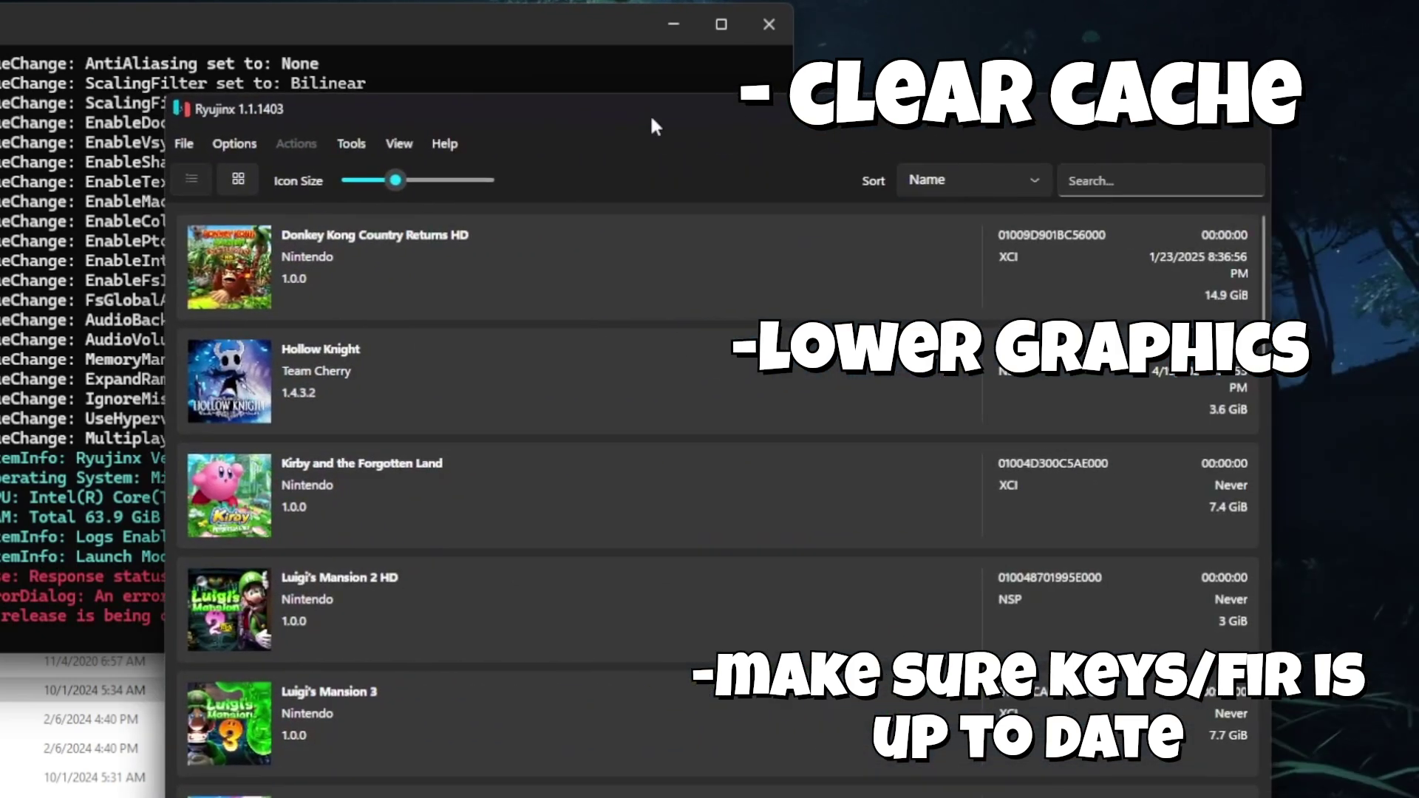
drag(652, 125, 531, 114)
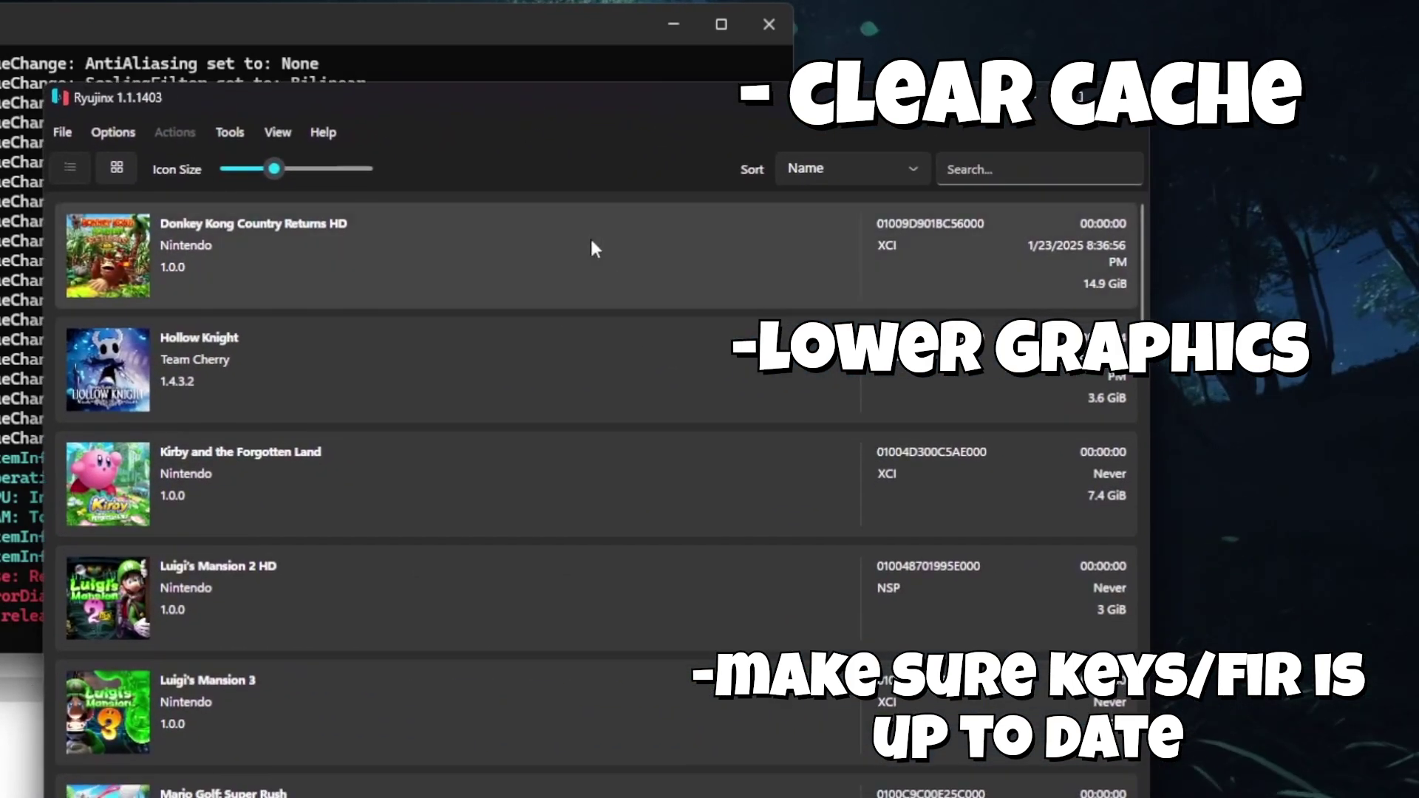
scroll(603, 357, down, 1)
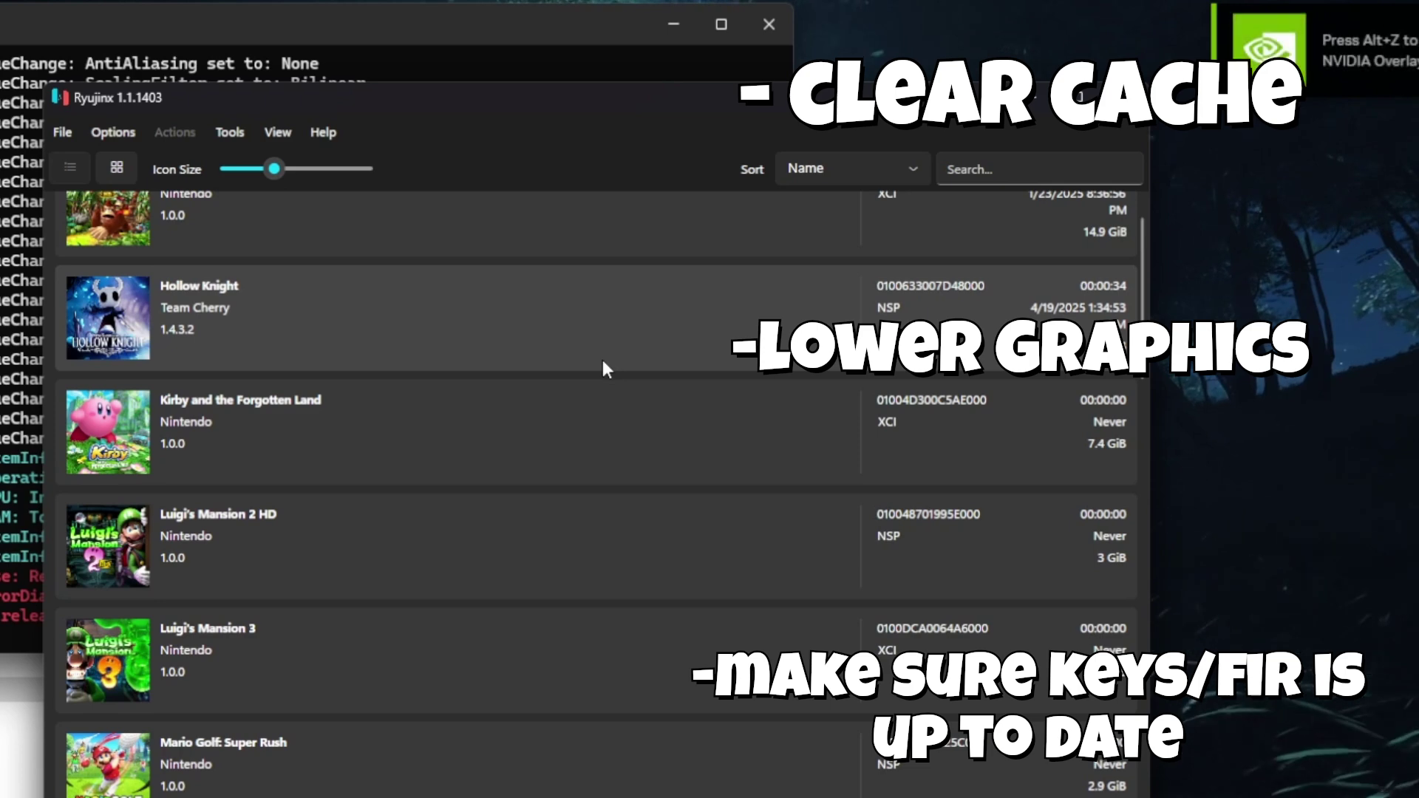
scroll(603, 362, down, 1)
scroll(602, 360, down, 5)
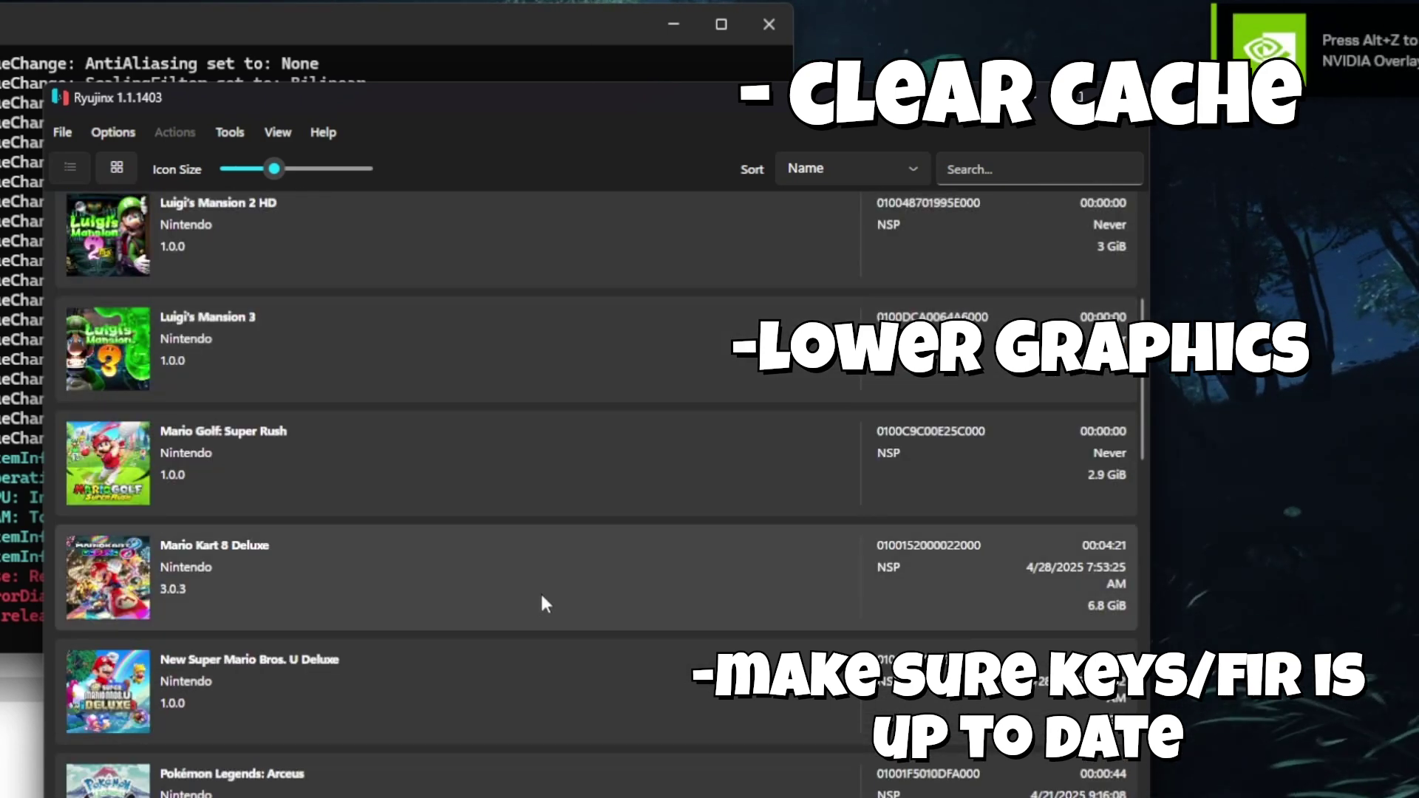
right_click(557, 584)
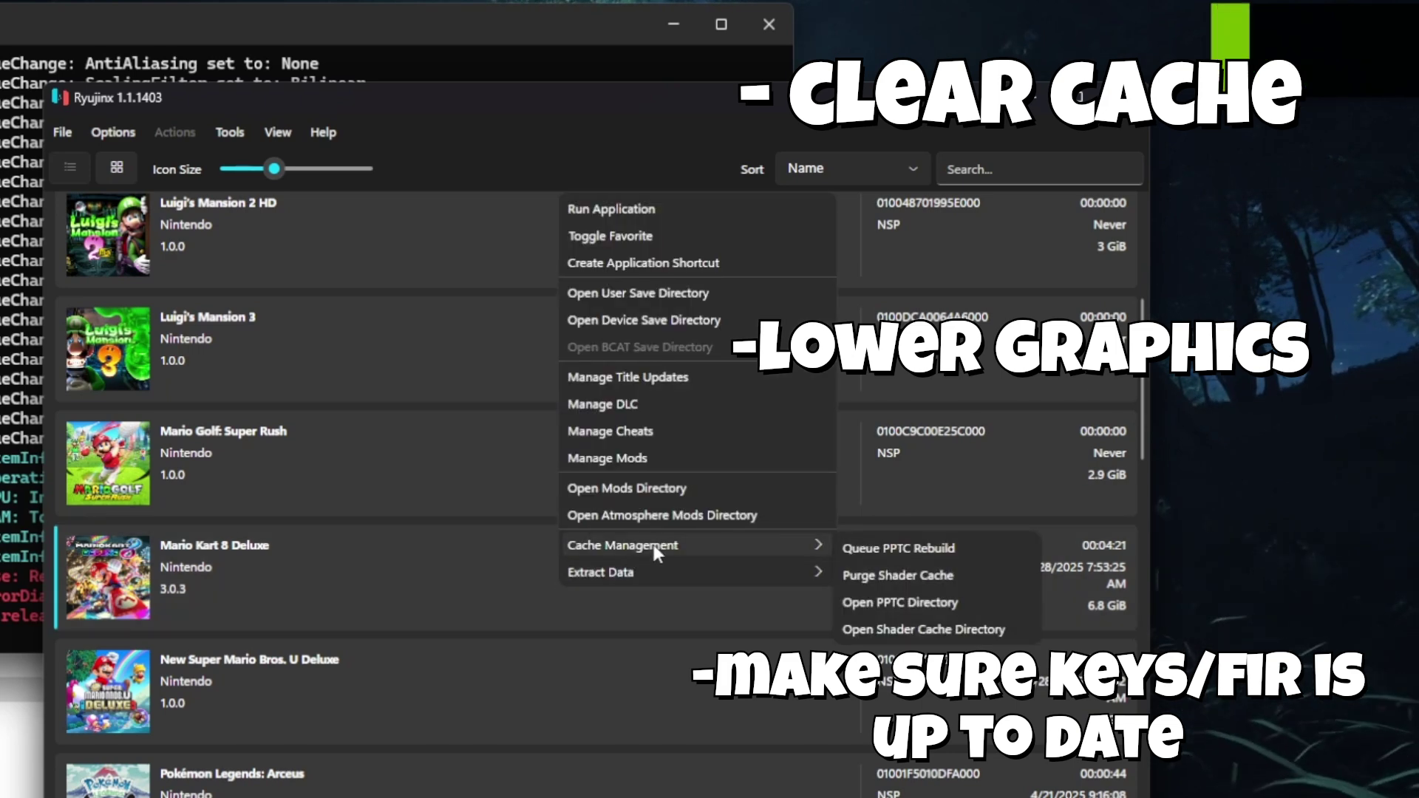
click(950, 576)
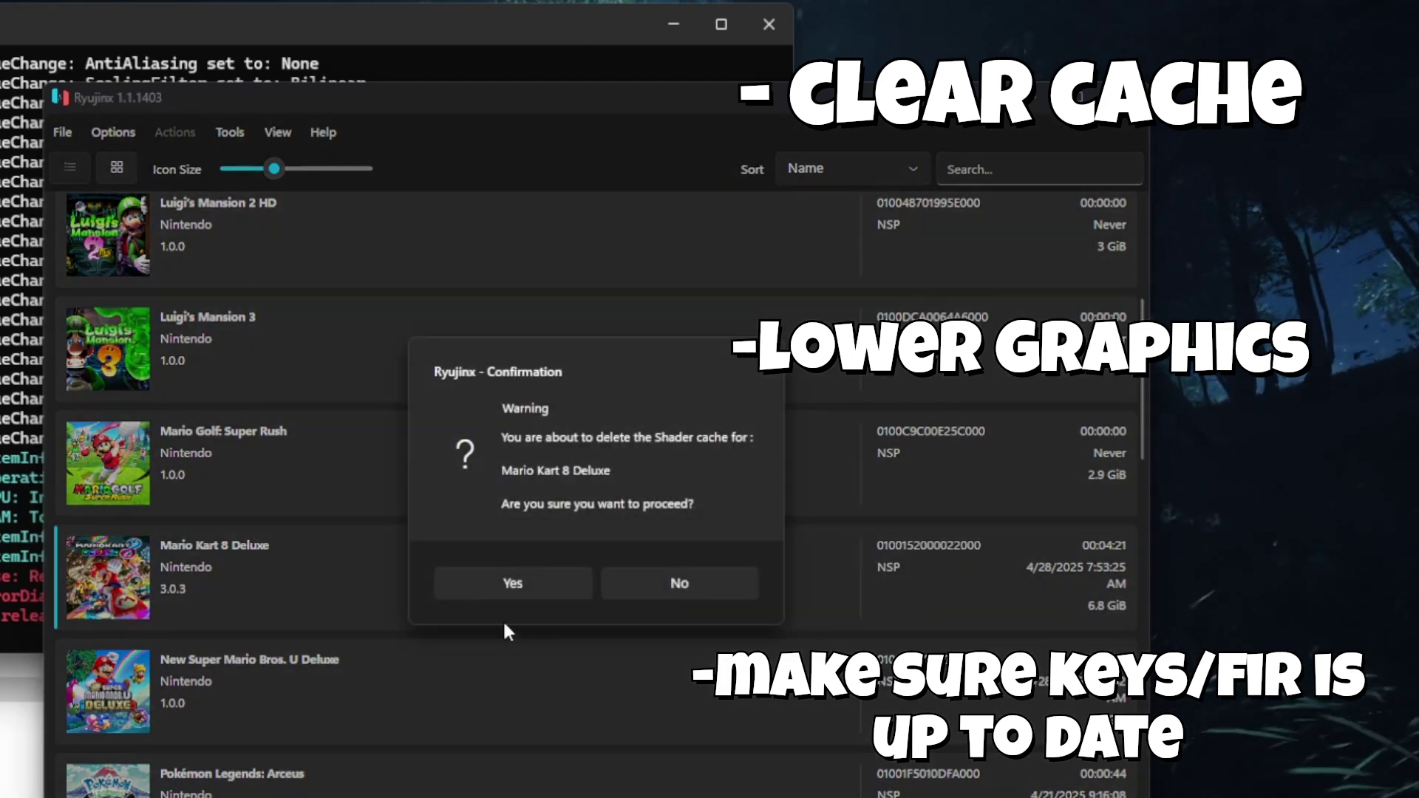
click(485, 583)
- Queue a PPTC rebuild for Mario Kart 8 Deluxe
right_click(485, 583)
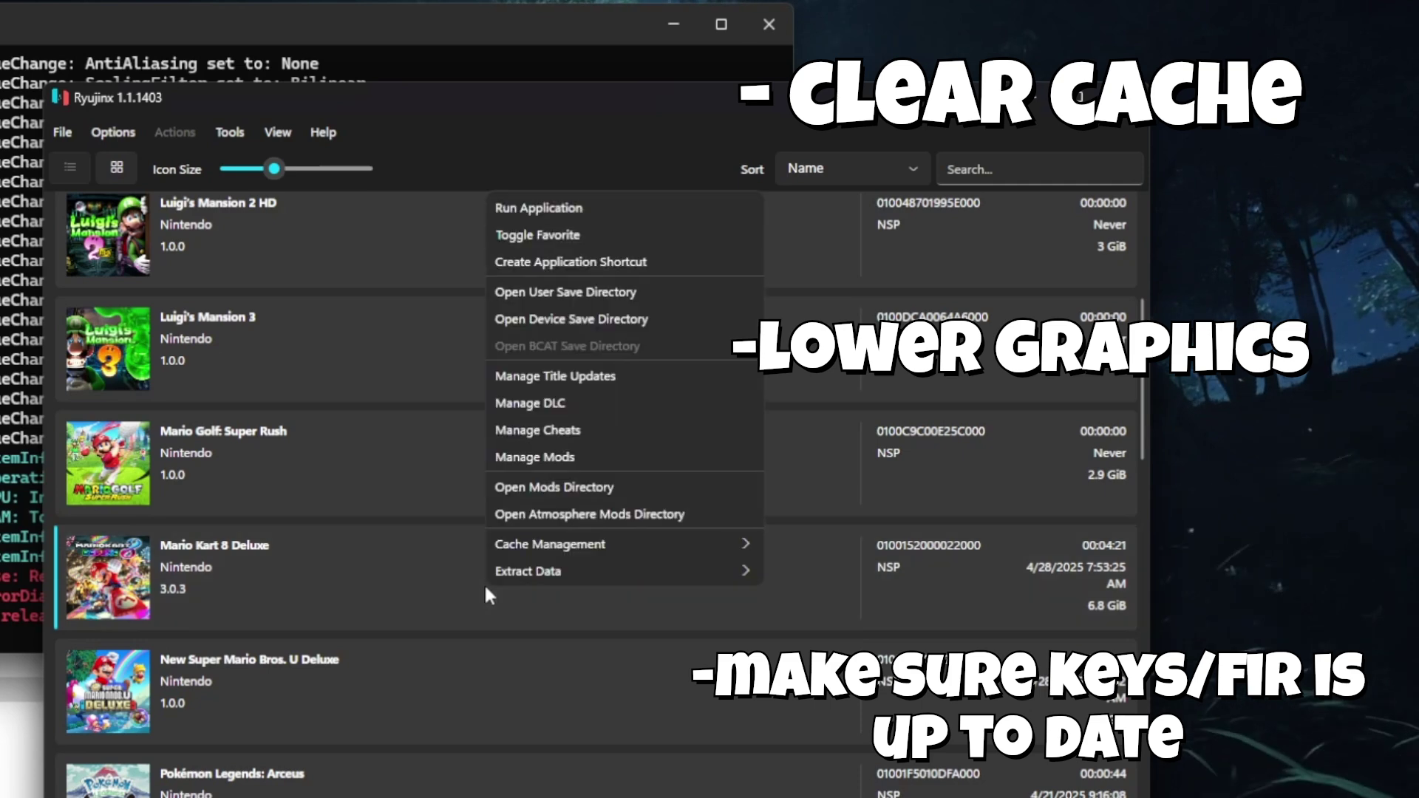
mouse_move(579, 539)
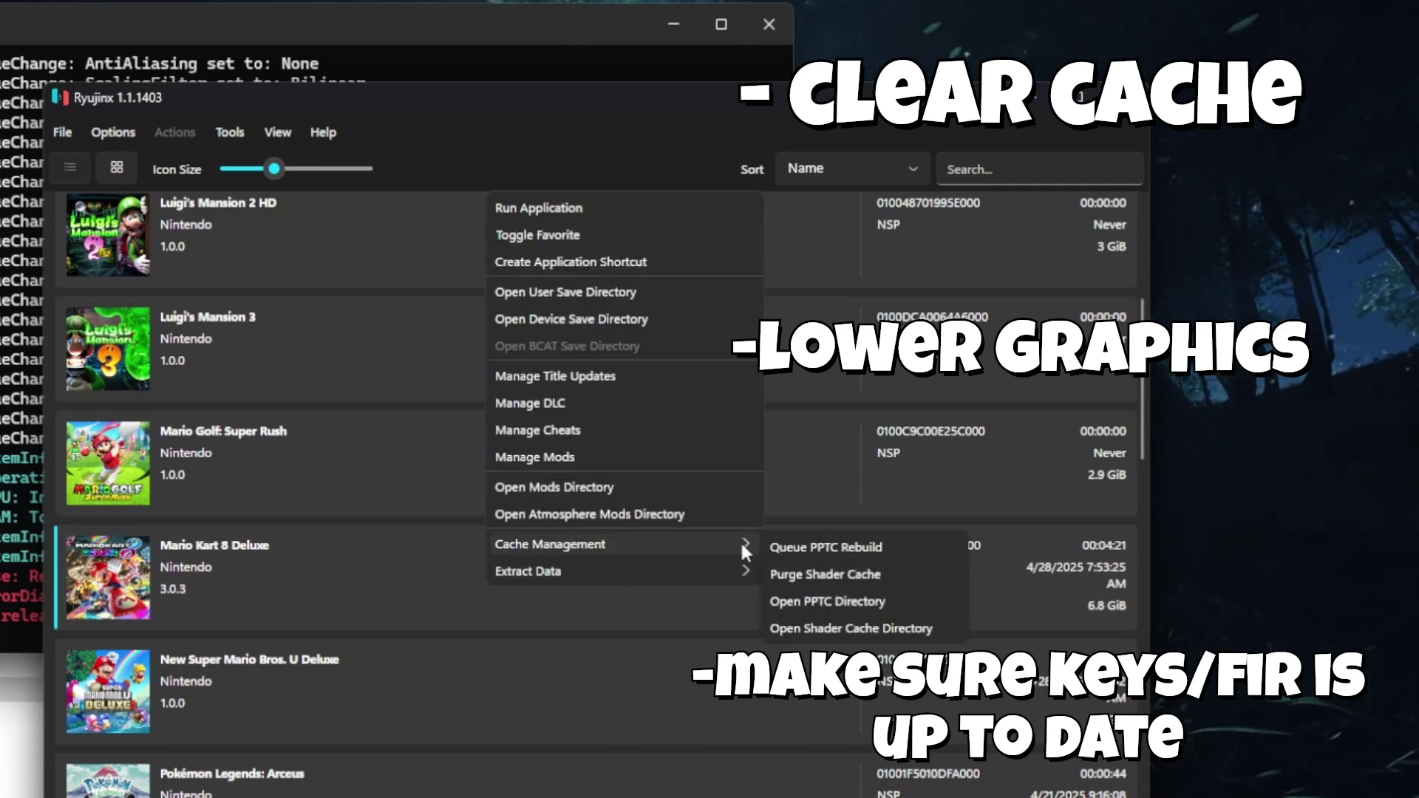
click(872, 547)
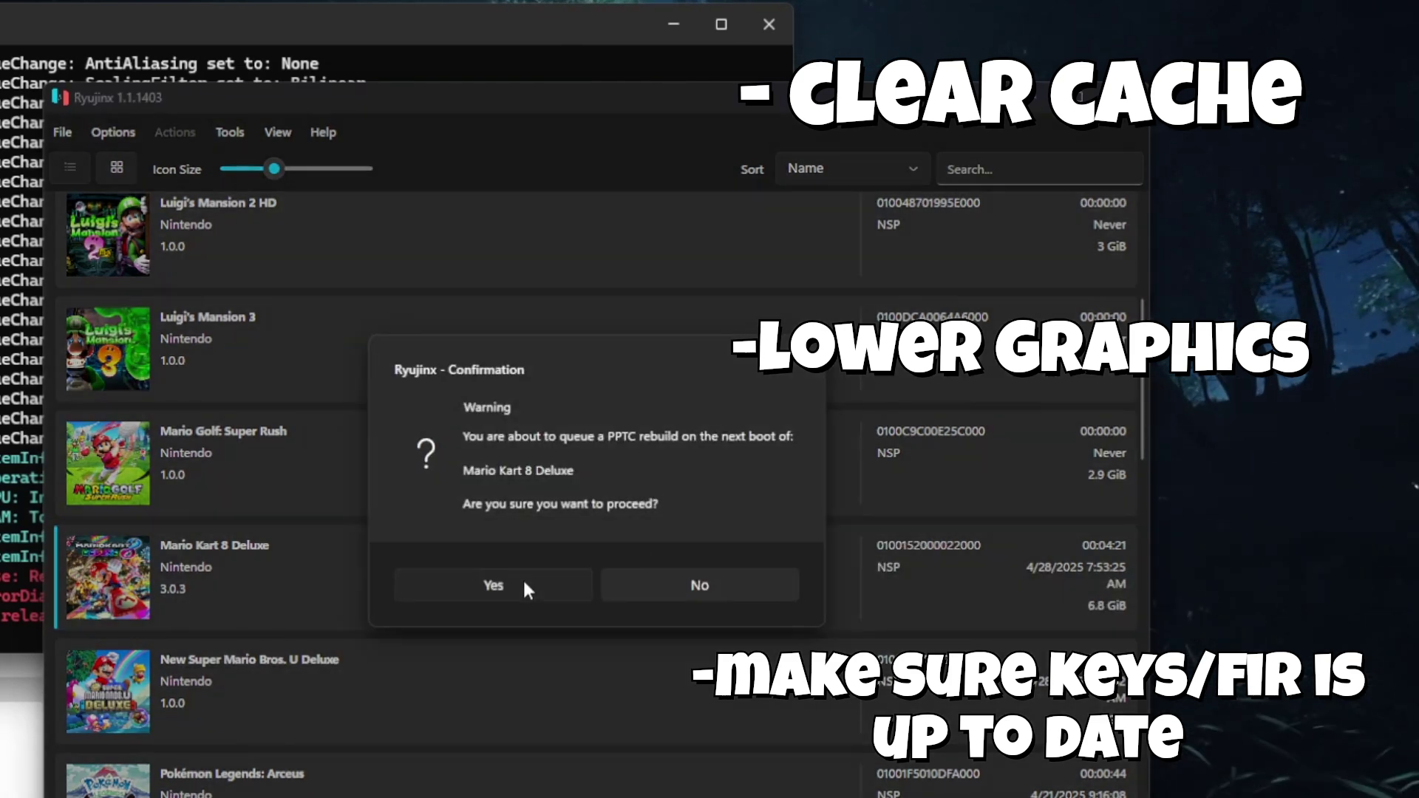